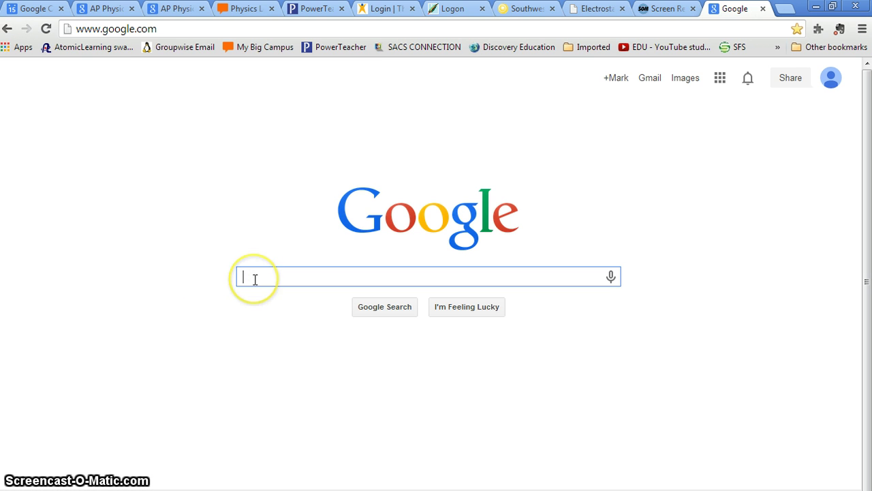
Search Google for "tracker" and open the Tracker Video Analysis and Modeling Tool website
{"action": "type", "text": "tr"}
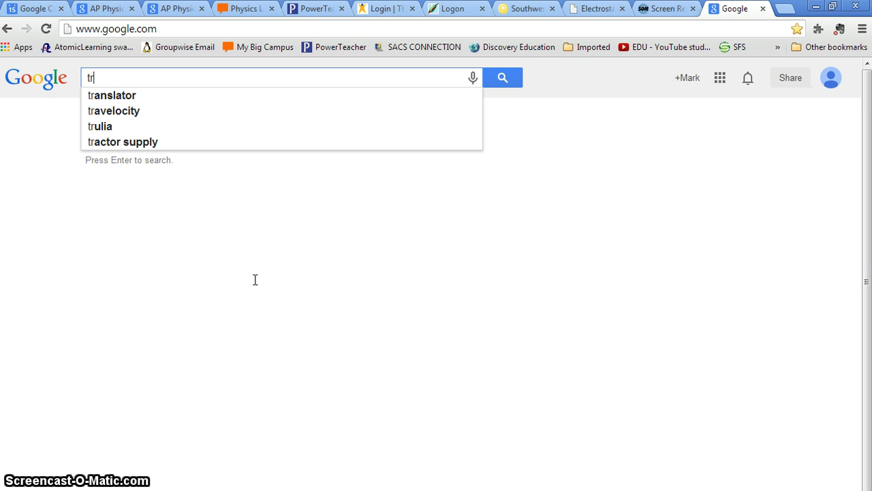
{"action": "type", "text": "acker"}
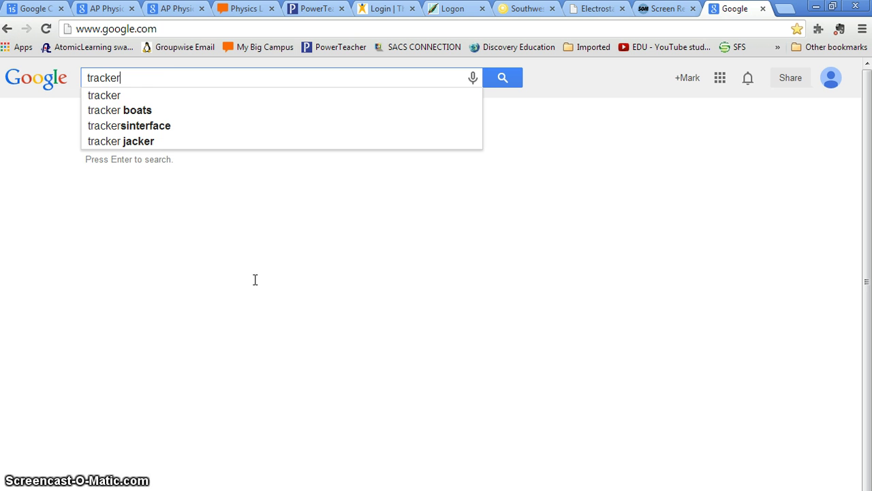
{"action": "key", "text": "Return"}
{"action": "left_click", "coordinate": [154, 205]}
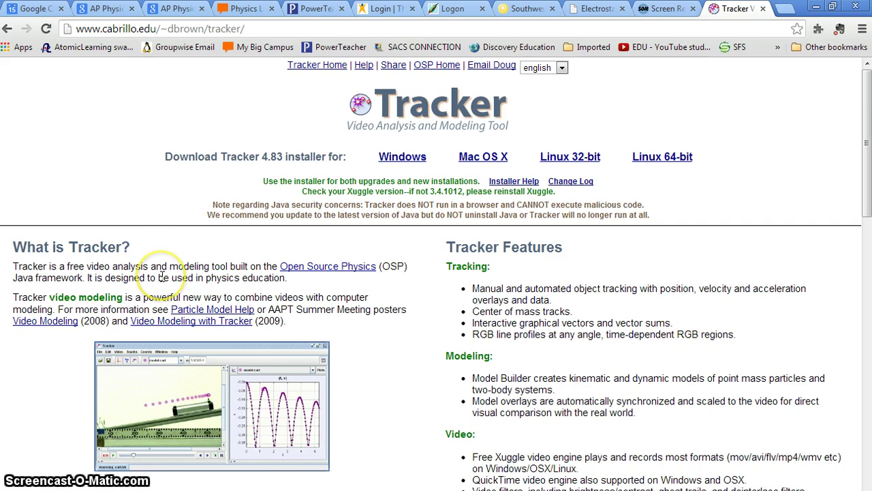
Look through the list of Tracker version installers near the end of the page
{"action": "scroll", "coordinate": [163, 278], "scroll_direction": "down", "scroll_amount": 10}
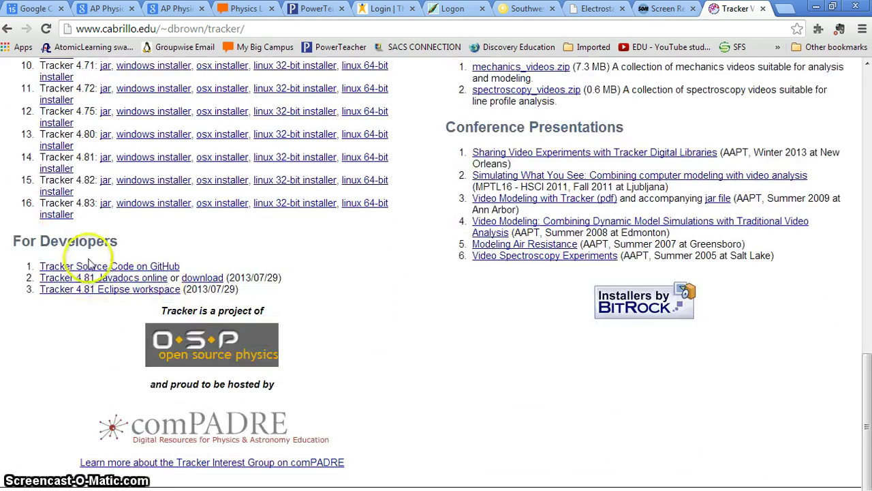
{"action": "left_click", "coordinate": [105, 181]}
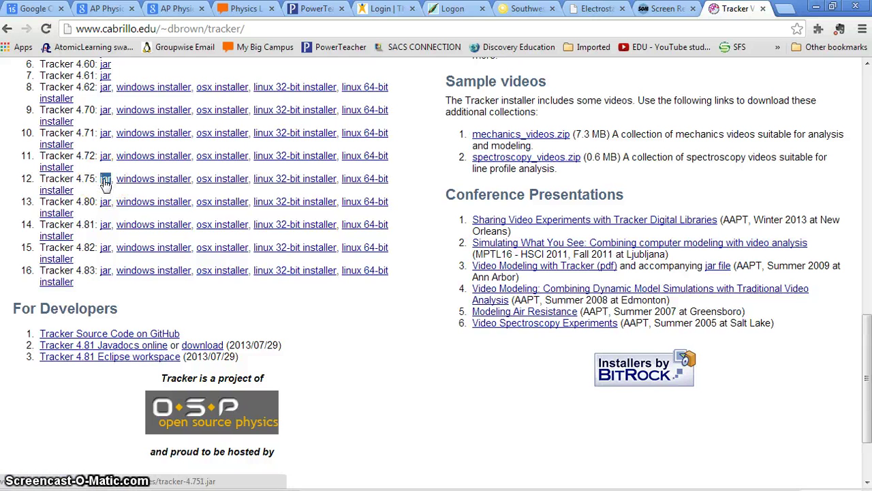
{"action": "left_click", "coordinate": [175, 226]}
{"action": "left_click", "coordinate": [370, 399]}
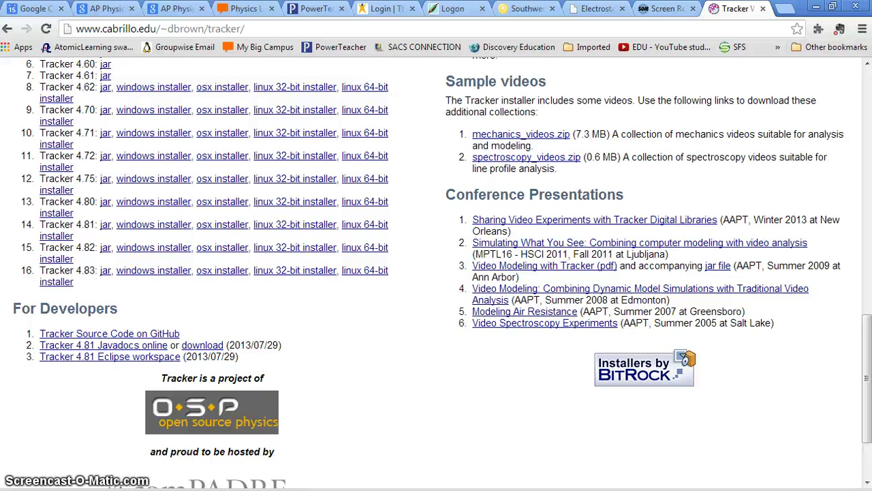
{"action": "left_click_drag", "start_coordinate": [334, 482], "coordinate": [331, 482]}
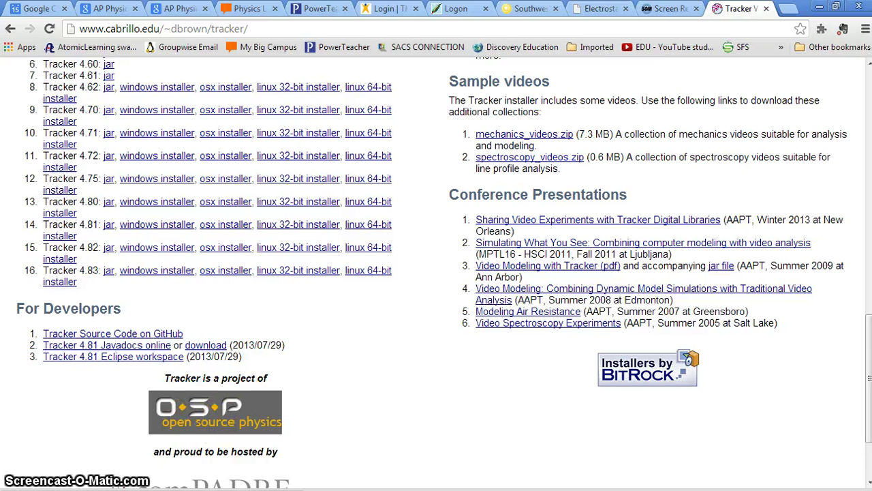
Launch the installed Tracker program, return to the website's main download links, and minimize the Tracker window
{"action": "key", "text": "super"}
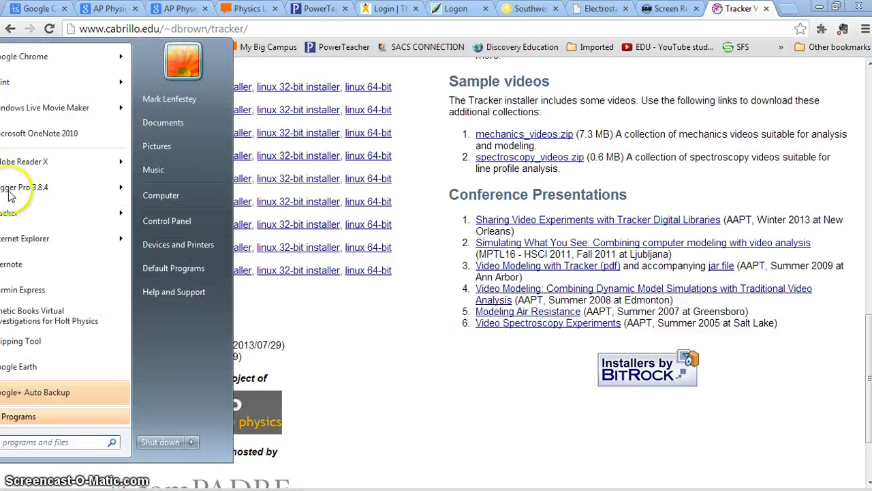
{"action": "left_click", "coordinate": [21, 216]}
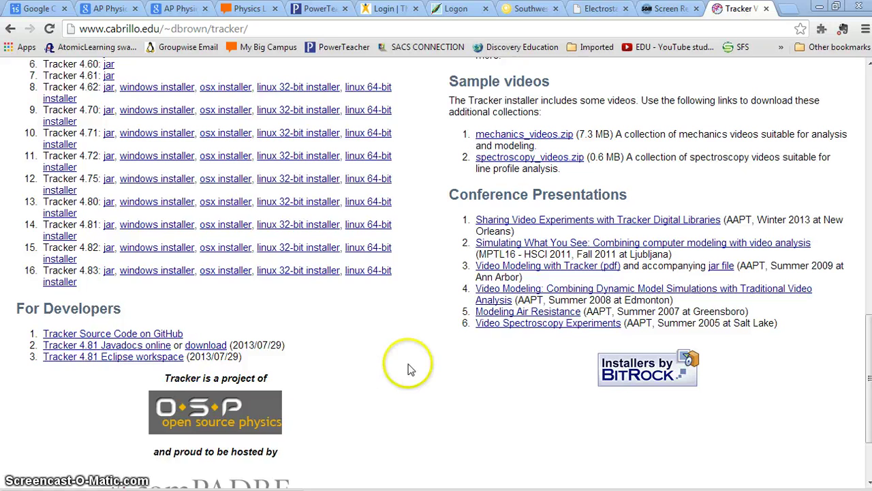
{"action": "scroll", "coordinate": [408, 366], "scroll_direction": "up", "scroll_amount": 4}
{"action": "scroll", "coordinate": [411, 365], "scroll_direction": "up", "scroll_amount": 5}
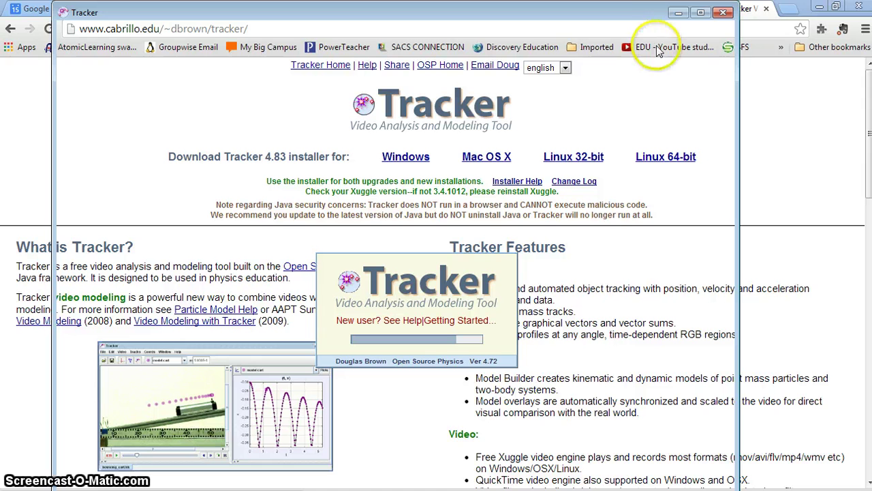
{"action": "left_click", "coordinate": [679, 15]}
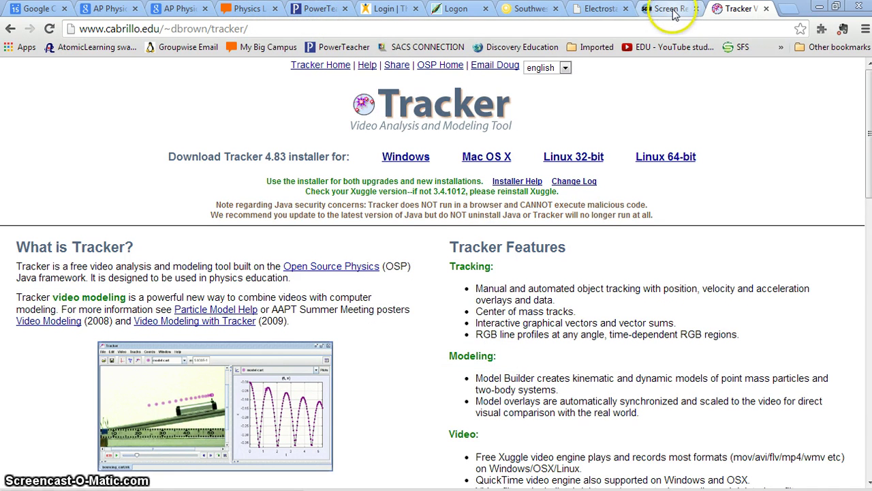
Go to the My Big Campus groups and open the AP Physics C: E & M group
{"action": "left_click", "coordinate": [265, 53]}
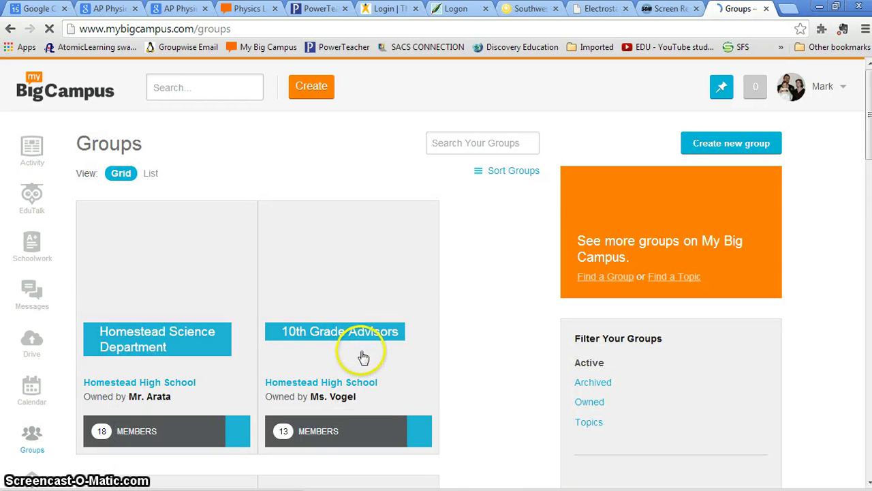
{"action": "scroll", "coordinate": [359, 358], "scroll_direction": "down", "scroll_amount": 3}
{"action": "scroll", "coordinate": [362, 359], "scroll_direction": "up", "scroll_amount": 3}
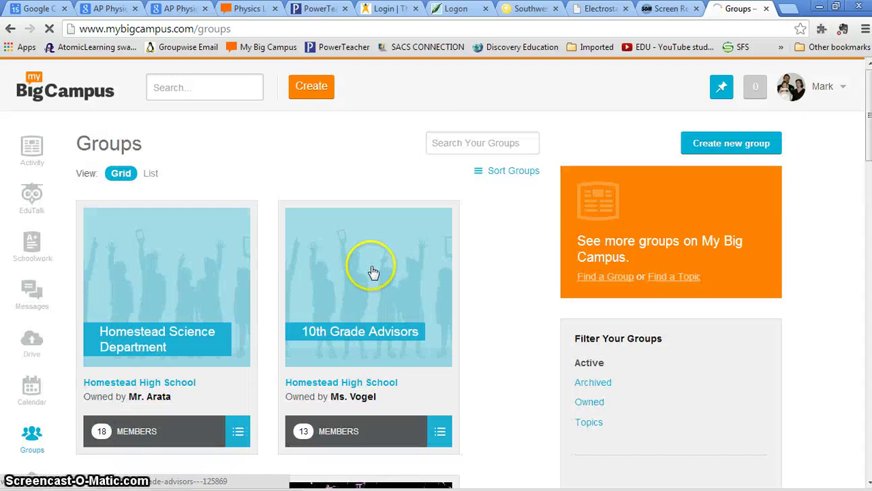
{"action": "scroll", "coordinate": [373, 272], "scroll_direction": "down", "scroll_amount": 2}
{"action": "scroll", "coordinate": [372, 273], "scroll_direction": "up", "scroll_amount": 2}
{"action": "scroll", "coordinate": [372, 272], "scroll_direction": "down", "scroll_amount": 1}
{"action": "scroll", "coordinate": [373, 273], "scroll_direction": "down", "scroll_amount": 4}
{"action": "left_click", "coordinate": [369, 230]}
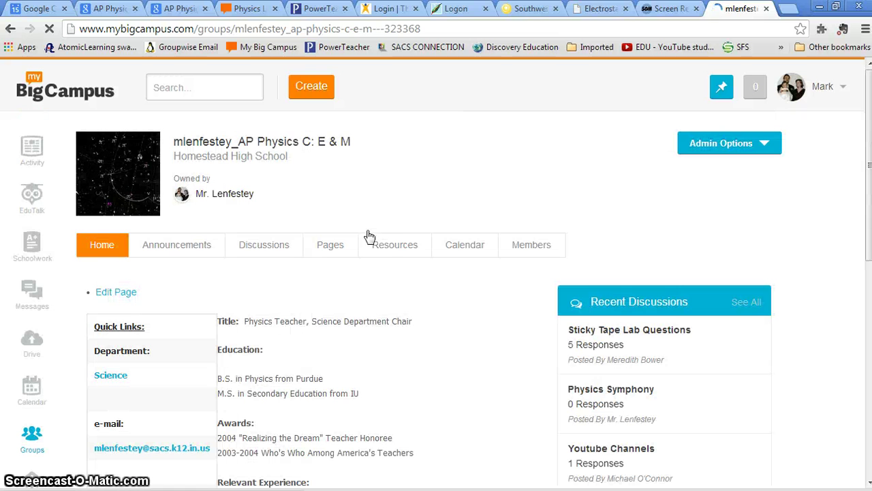
Open the Balloon Lab folder in the group's resources and bring its video files into view
{"action": "left_click", "coordinate": [372, 238]}
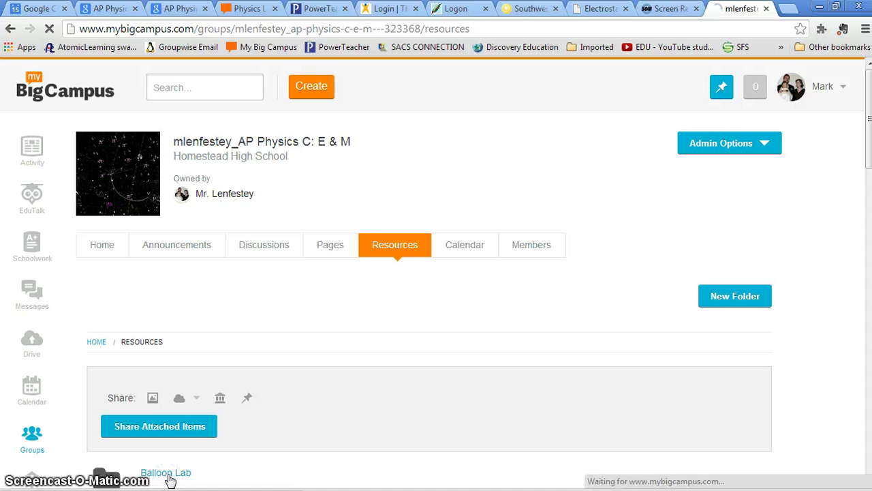
{"action": "left_click", "coordinate": [170, 477]}
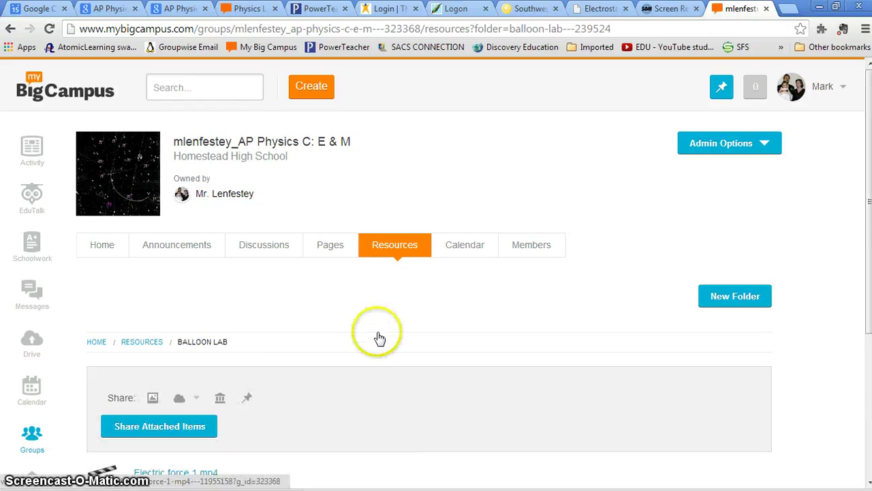
{"action": "scroll", "coordinate": [353, 381], "scroll_direction": "down", "scroll_amount": 1}
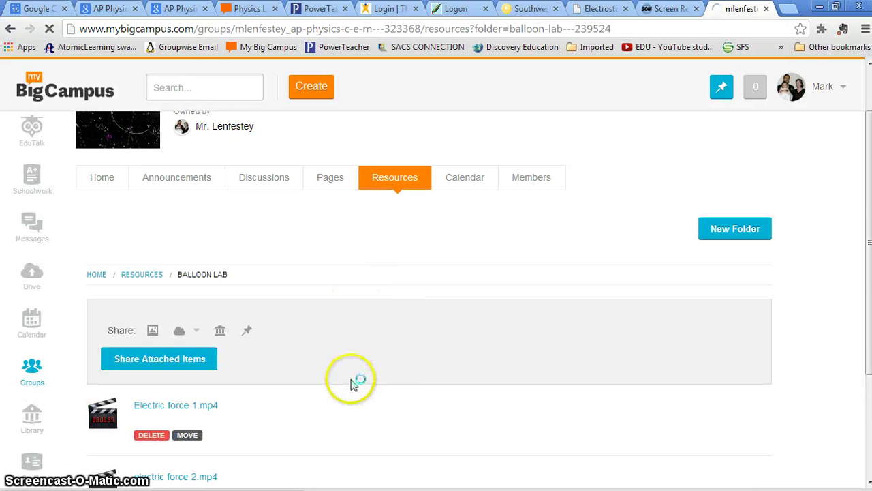
{"action": "scroll", "coordinate": [354, 378], "scroll_direction": "down", "scroll_amount": 3}
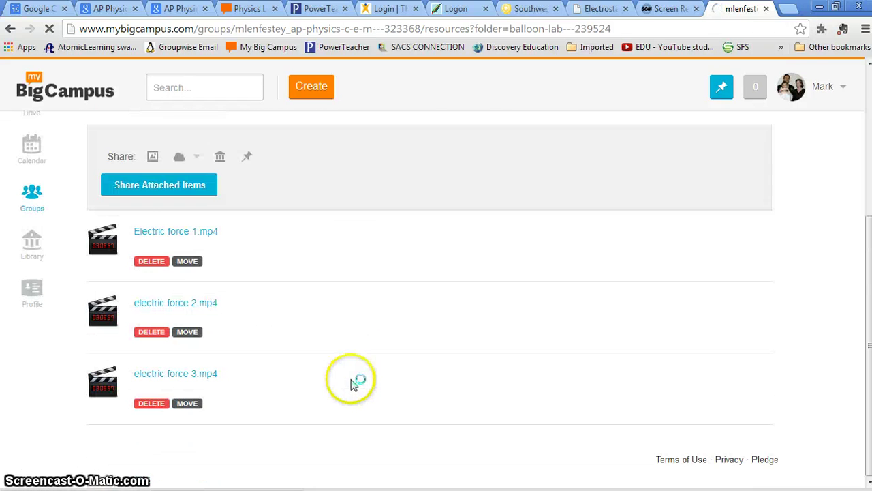
Save the Electric force 1.mp4 video to the Desktop as an MPEG-4 movie named 1
{"action": "left_click", "coordinate": [179, 232]}
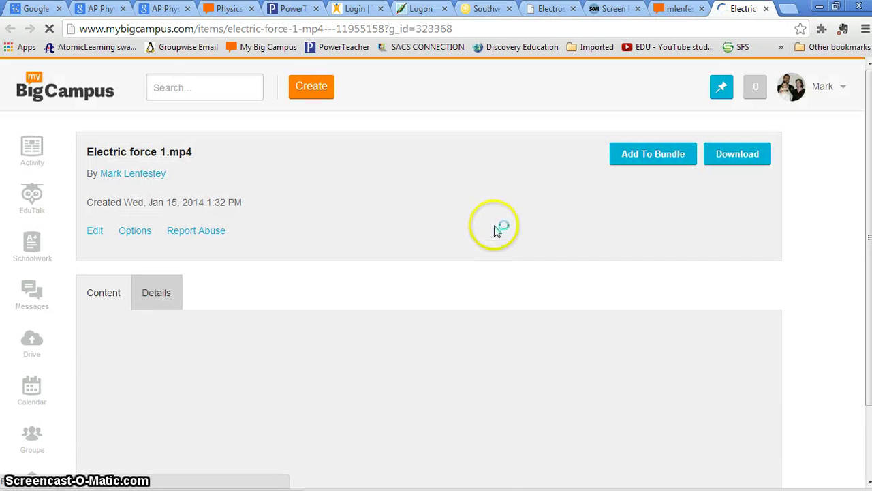
{"action": "left_click", "coordinate": [742, 156]}
{"action": "right_click", "coordinate": [743, 156]}
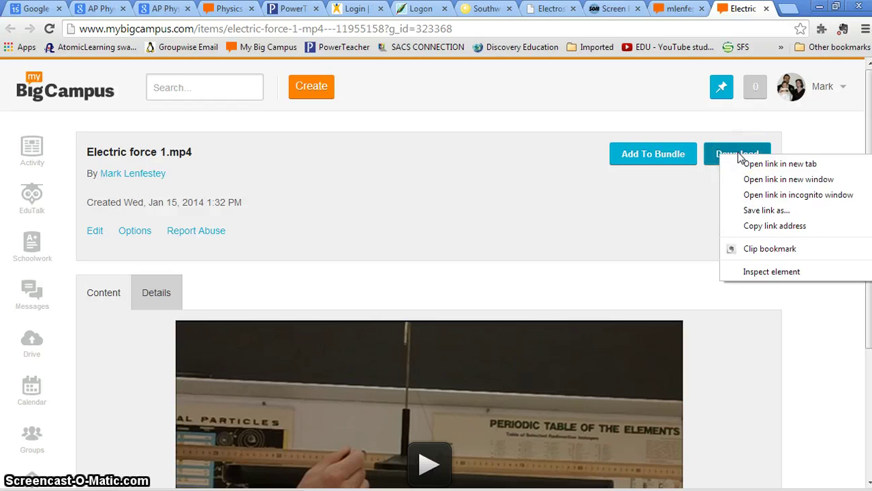
{"action": "left_click", "coordinate": [760, 214]}
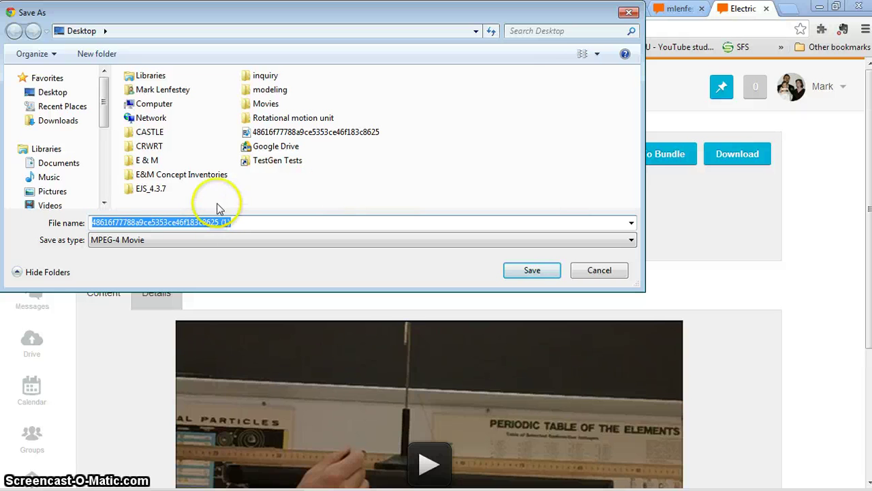
{"action": "left_click", "coordinate": [77, 91]}
{"action": "left_click", "coordinate": [231, 222]}
{"action": "left_click_drag", "start_coordinate": [233, 223], "coordinate": [109, 223]}
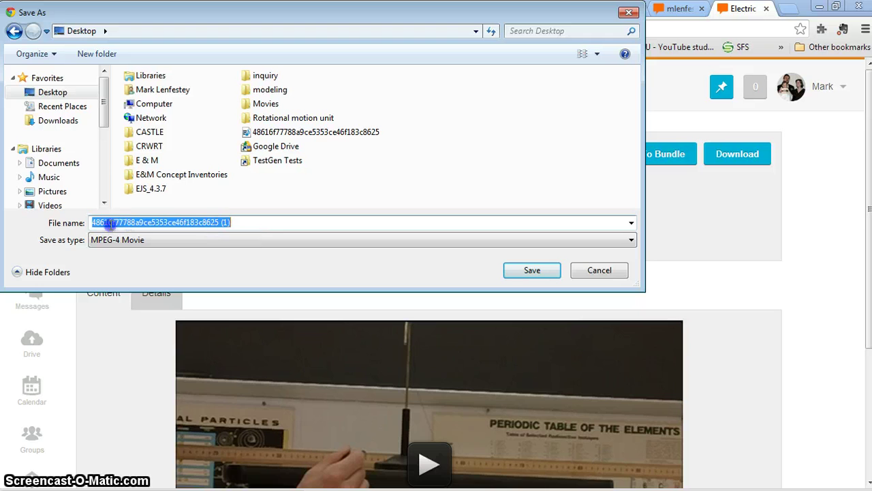
{"action": "type", "text": "1"}
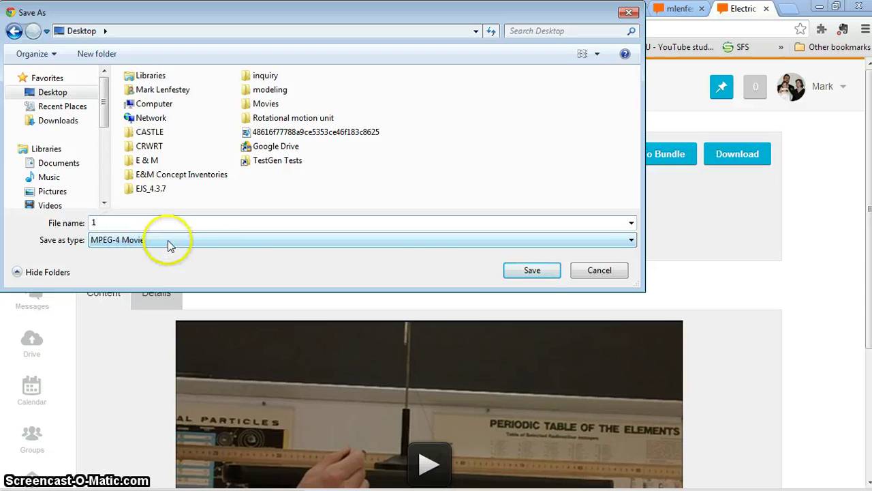
{"action": "left_click", "coordinate": [553, 273]}
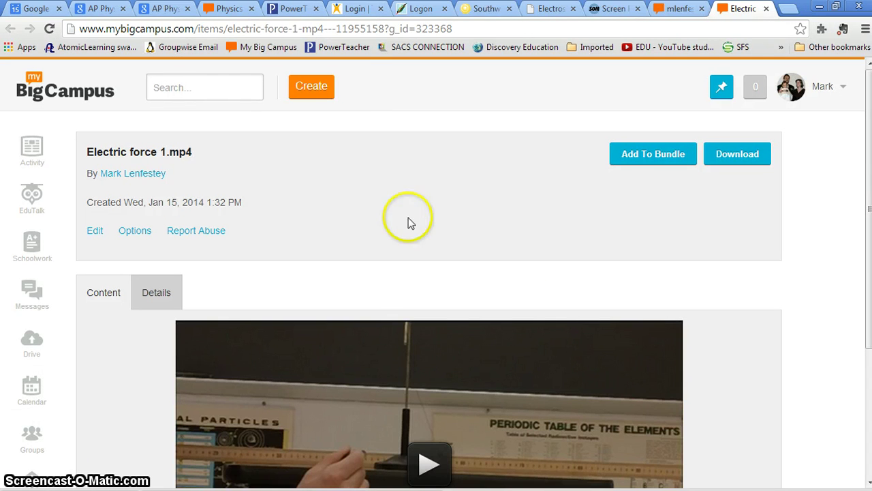
Close the Electric force 1.mp4 page and open the electric force 2.mp4 video from the Balloon Lab folder
{"action": "left_click", "coordinate": [767, 9]}
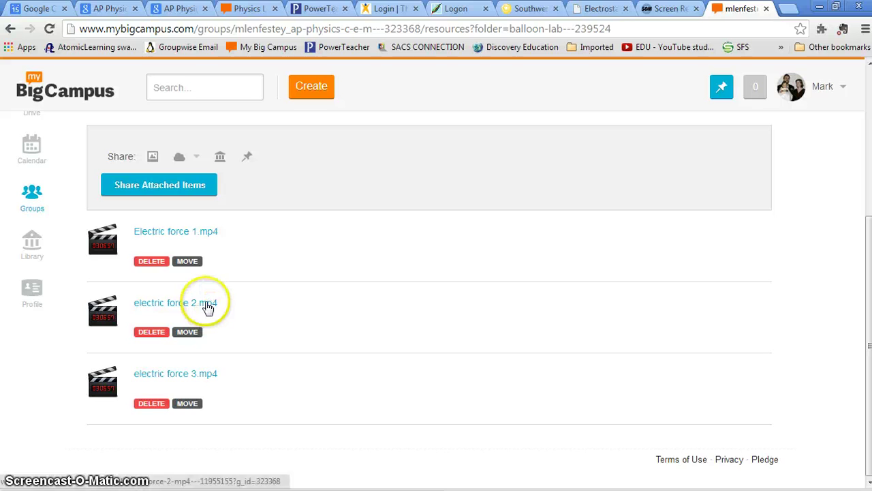
{"action": "left_click", "coordinate": [207, 304]}
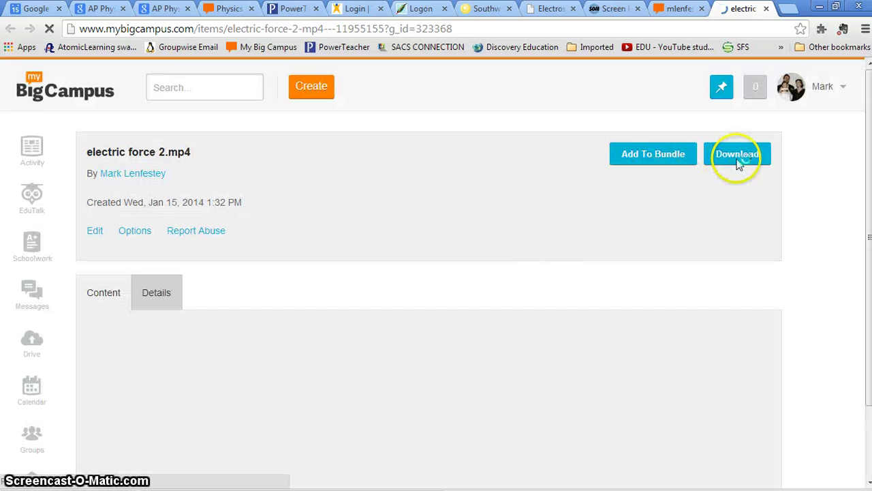
{"action": "left_click", "coordinate": [739, 156]}
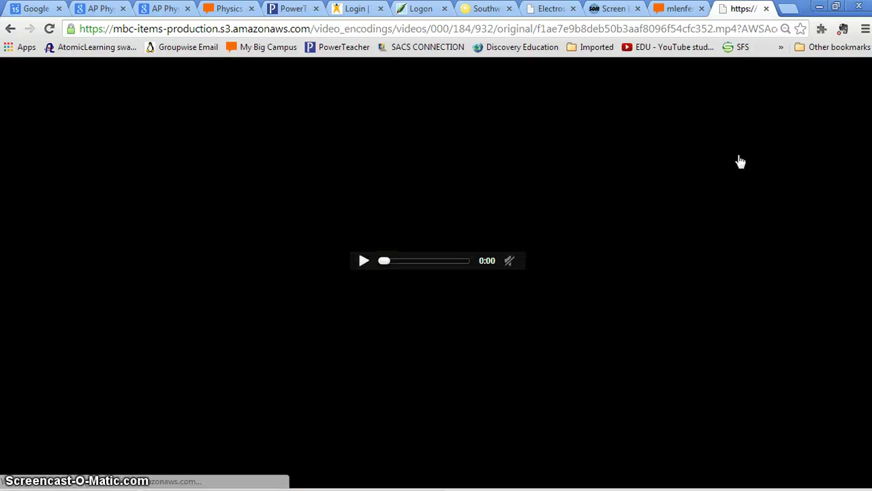
{"action": "left_click", "coordinate": [522, 148]}
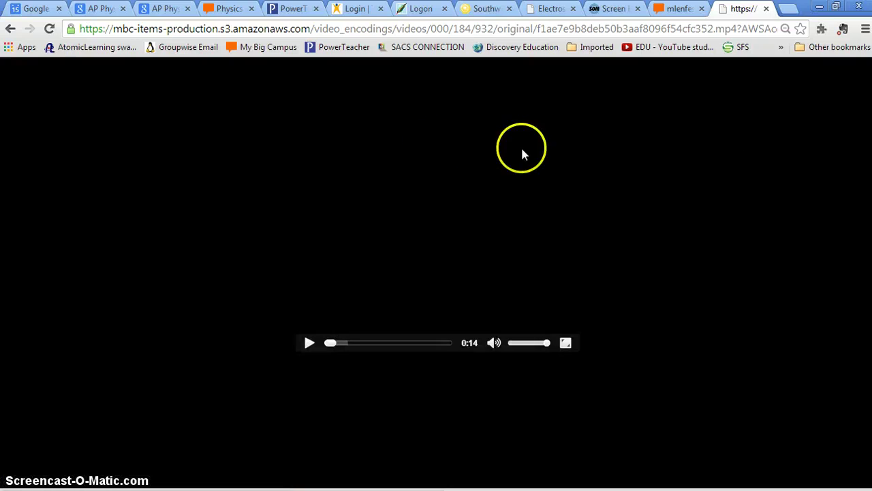
{"action": "left_click", "coordinate": [11, 30]}
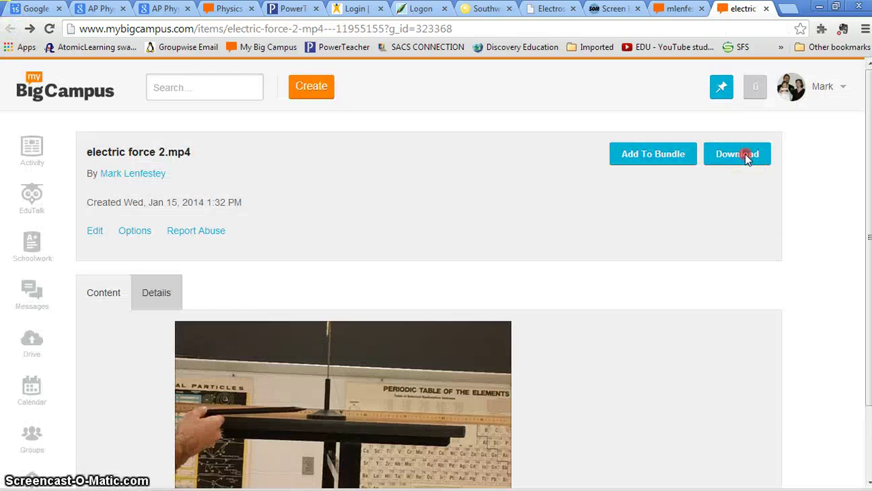
Save the electric force 2.mp4 video to the Desktop as an MPEG-4 movie named 2
{"action": "right_click", "coordinate": [747, 157]}
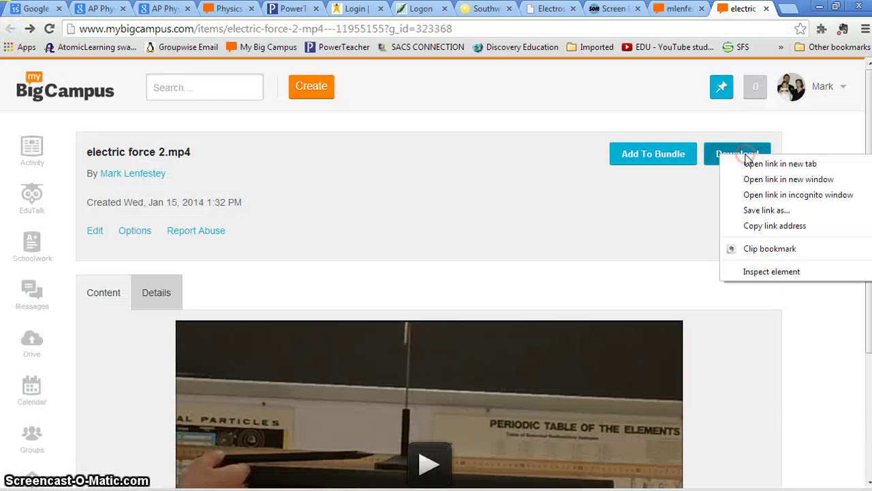
{"action": "left_click", "coordinate": [773, 211]}
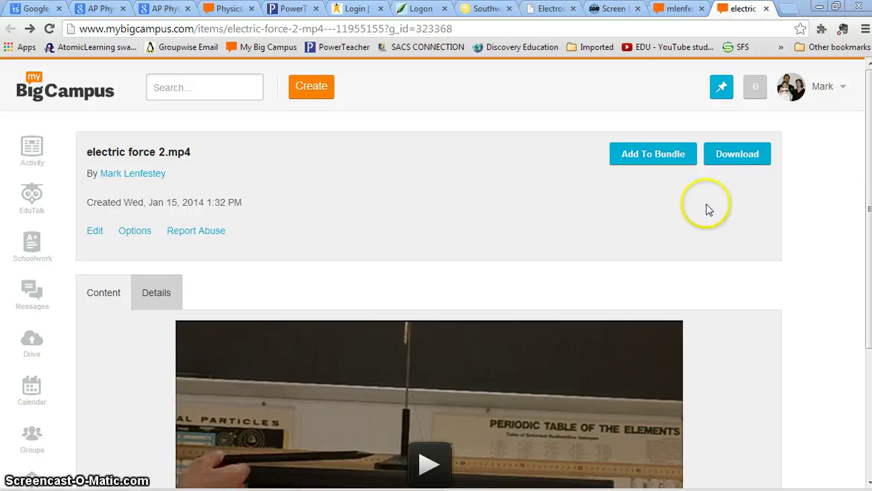
{"action": "type", "text": "2"}
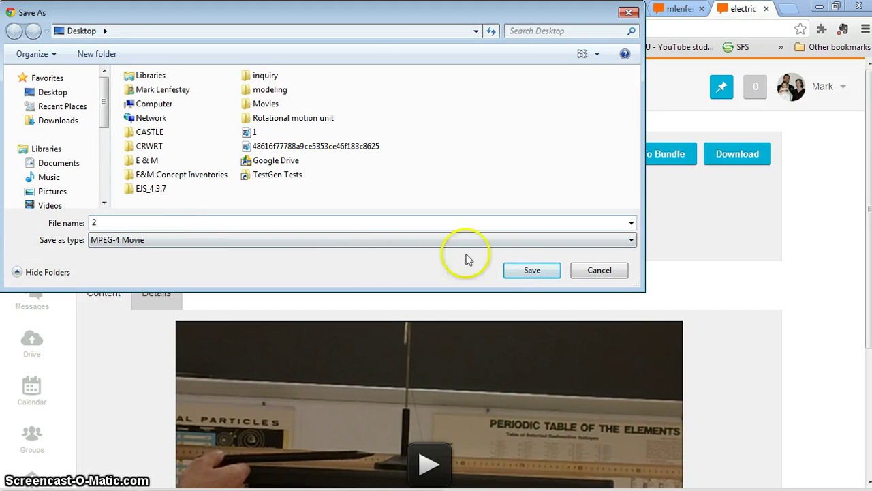
{"action": "left_click", "coordinate": [549, 277]}
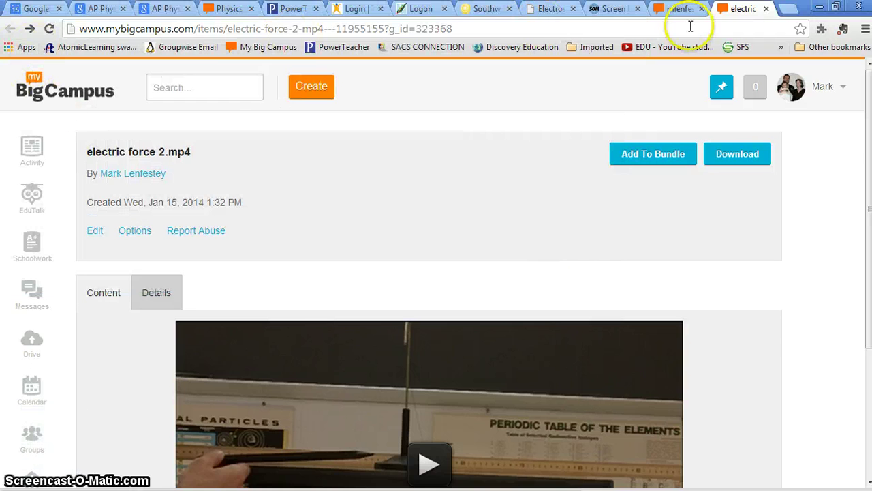
Close the electric force 2.mp4 page and open the electric force 3.mp4 video from the Balloon Lab folder
{"action": "left_click", "coordinate": [766, 8]}
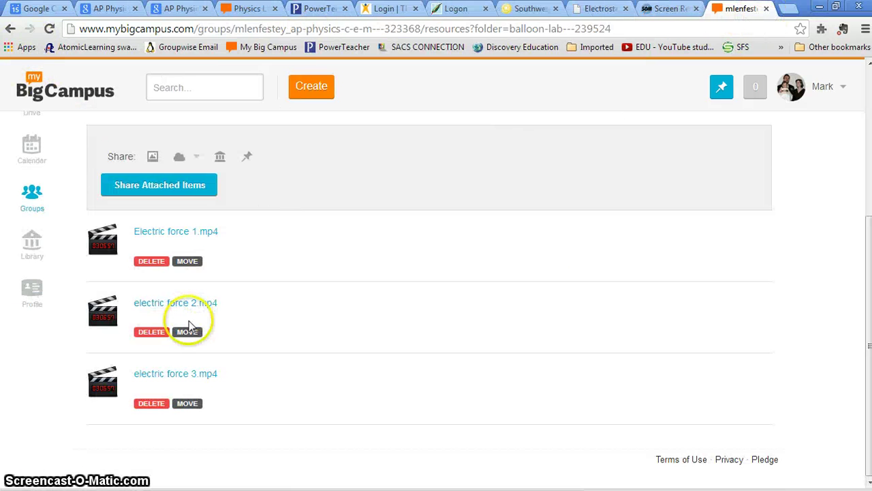
{"action": "left_click", "coordinate": [180, 373]}
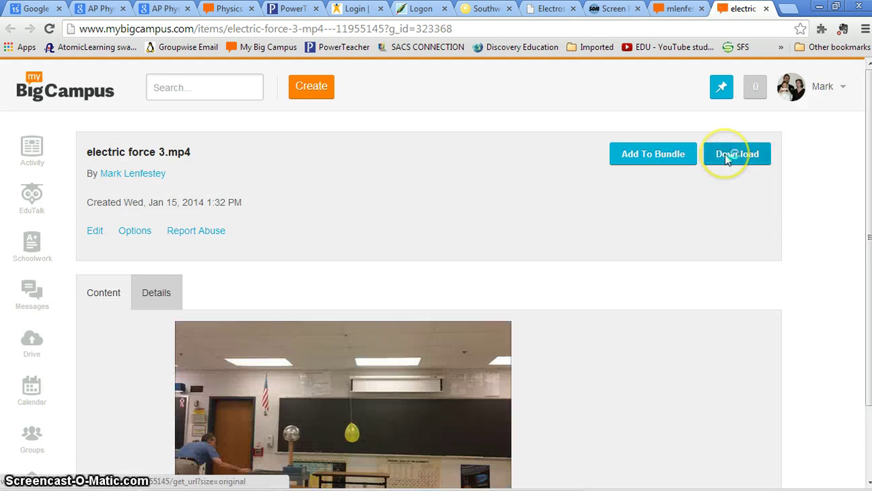
Save the electric force 3.mp4 video to the Desktop as an MPEG-4 movie named 3
{"action": "right_click", "coordinate": [728, 158]}
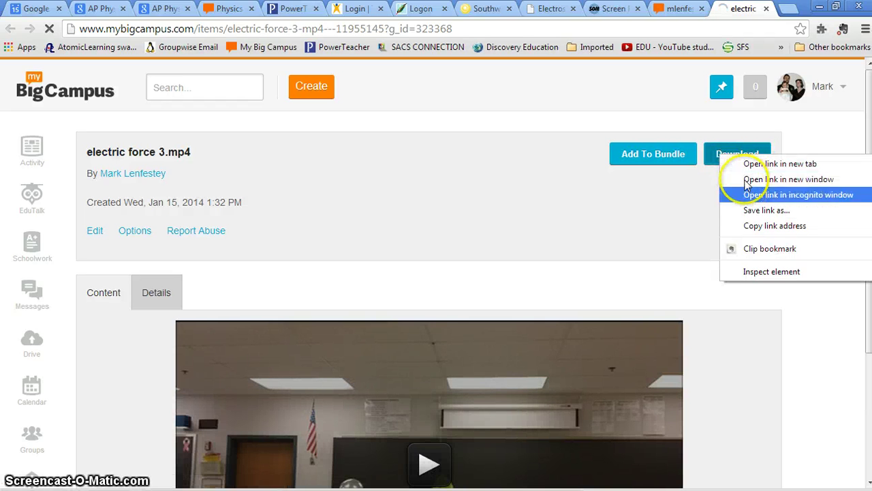
{"action": "left_click", "coordinate": [755, 211]}
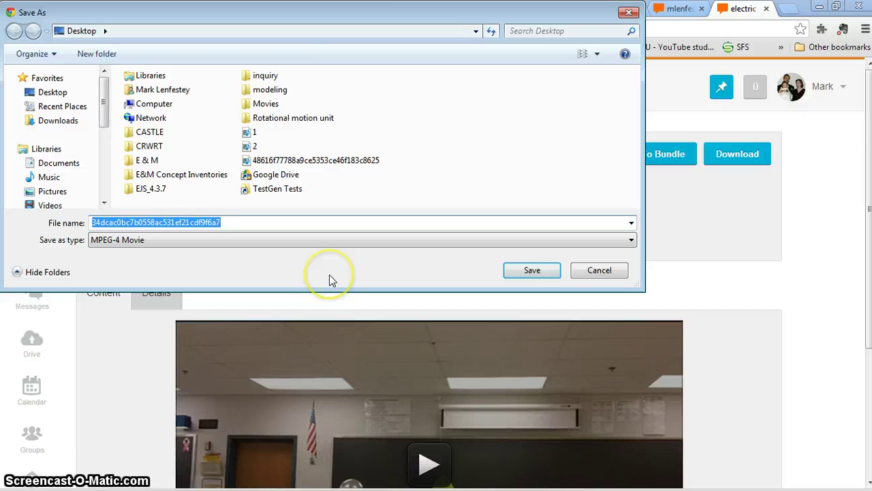
{"action": "type", "text": "3"}
{"action": "left_click", "coordinate": [542, 270]}
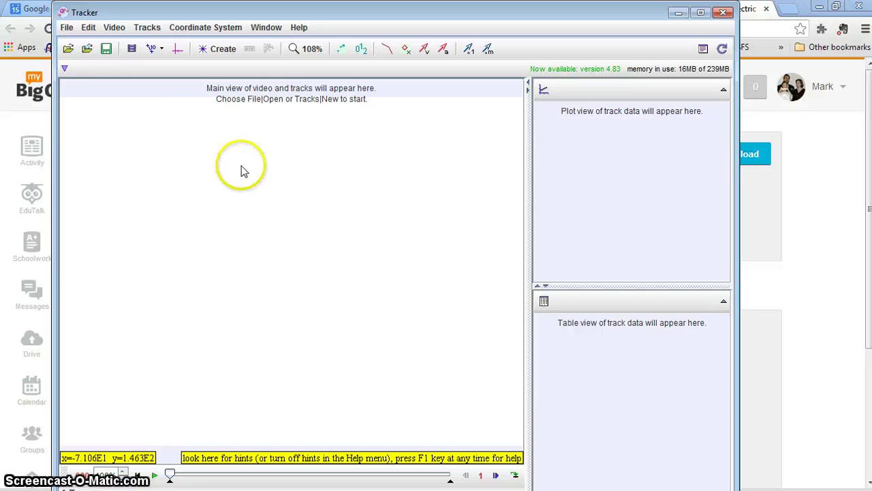
Switch to Tracker and open the 1.mp4 video from the Desktop
{"action": "left_click", "coordinate": [68, 28]}
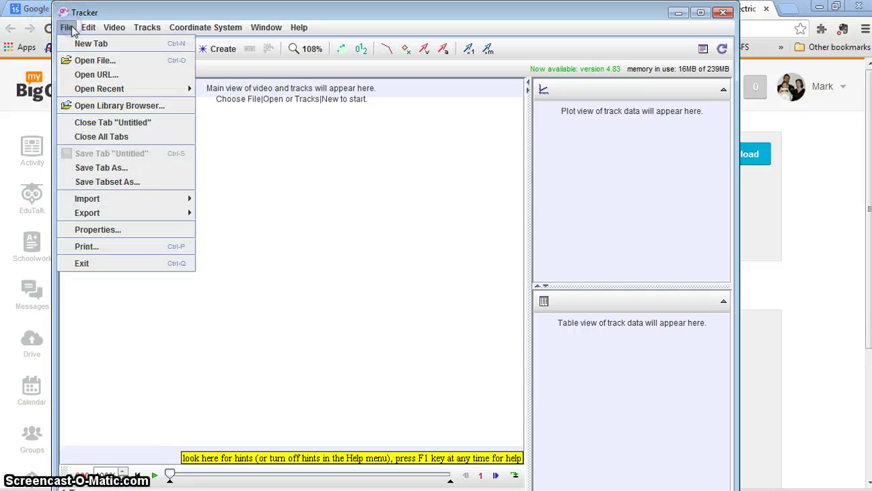
{"action": "left_click", "coordinate": [94, 61]}
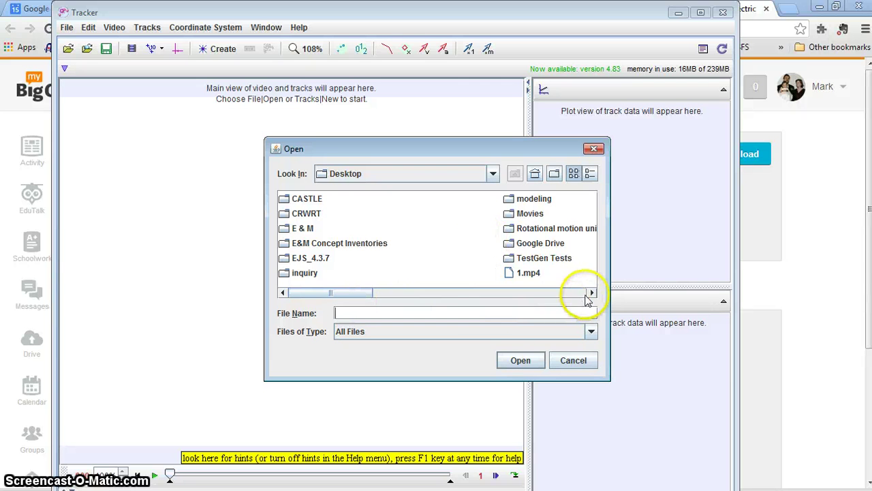
{"action": "left_click", "coordinate": [531, 273]}
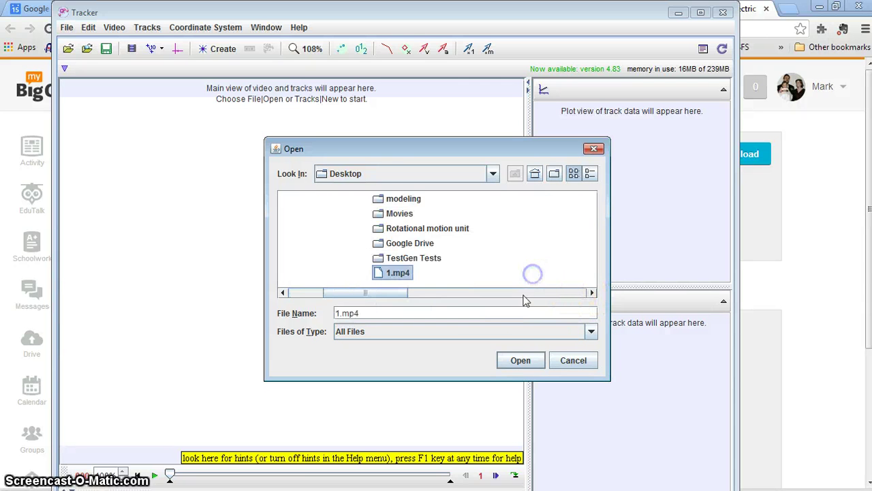
{"action": "left_click", "coordinate": [521, 361]}
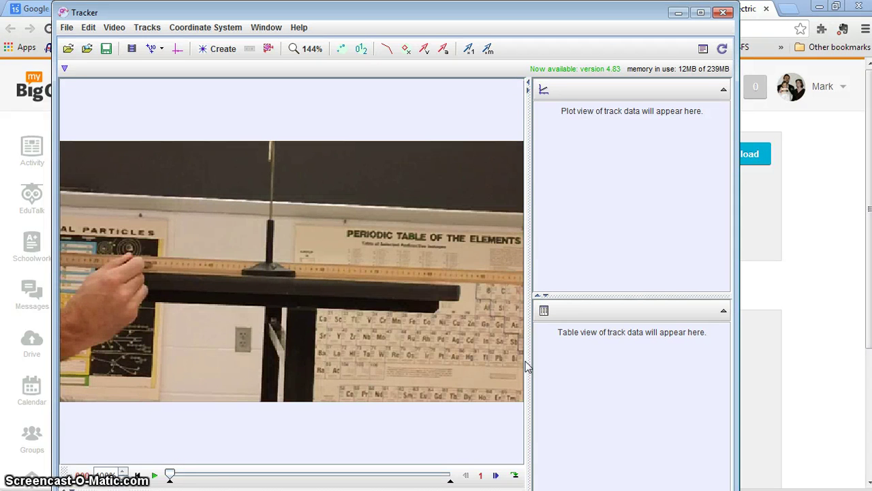
Play the video until the hand starts moving and set the clip's start frame to 63
{"action": "left_click", "coordinate": [155, 476]}
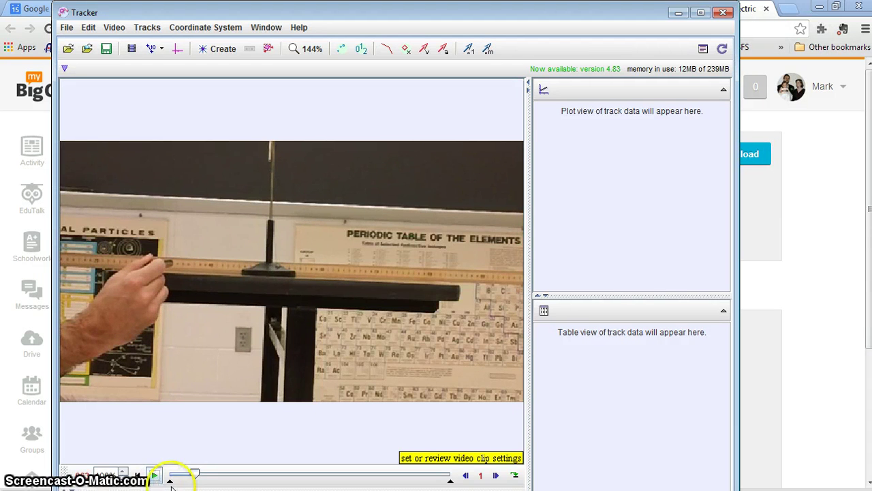
{"action": "left_click", "coordinate": [179, 486]}
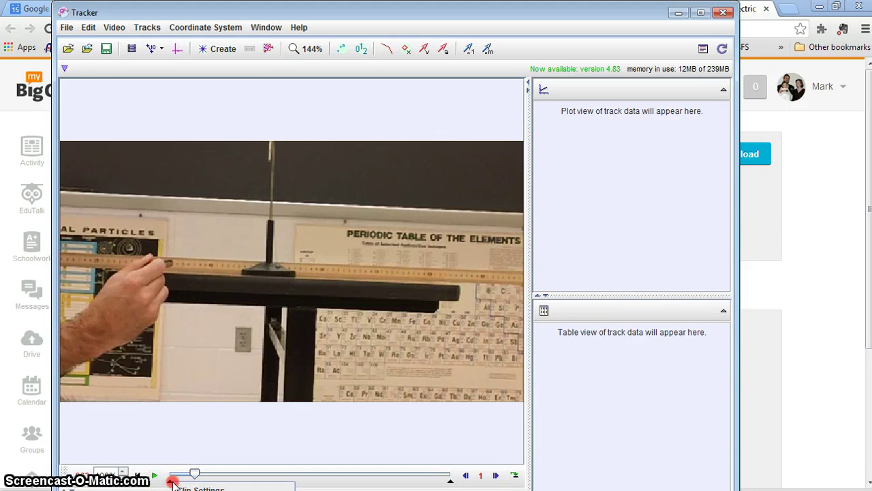
{"action": "left_click", "coordinate": [194, 486]}
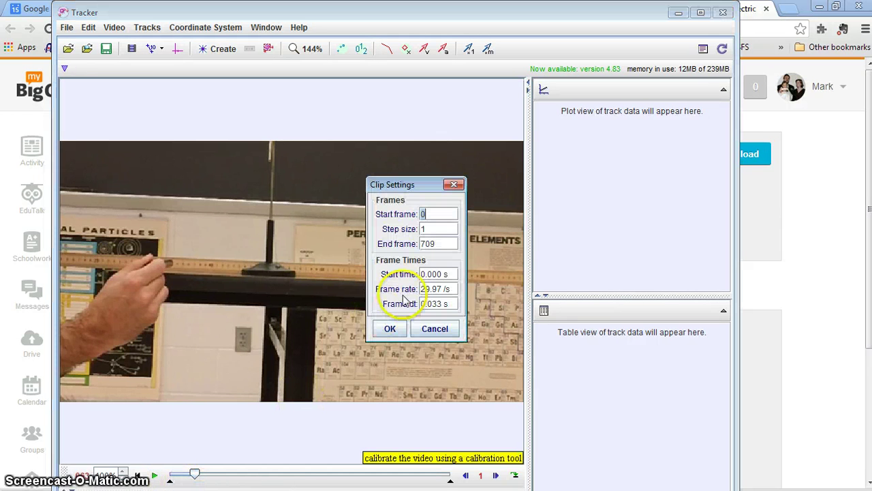
{"action": "left_click", "coordinate": [390, 328]}
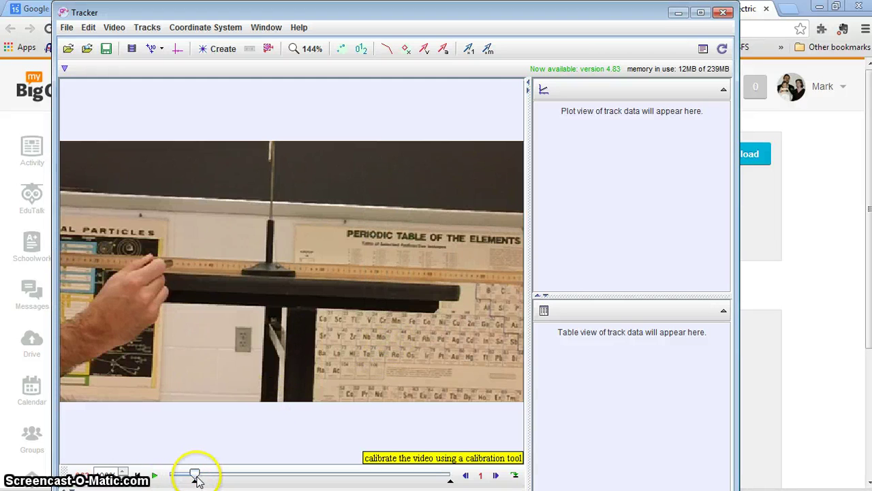
Advance the video to frame 584 and set that as the clip's end frame
{"action": "left_click_drag", "start_coordinate": [196, 476], "coordinate": [392, 481]}
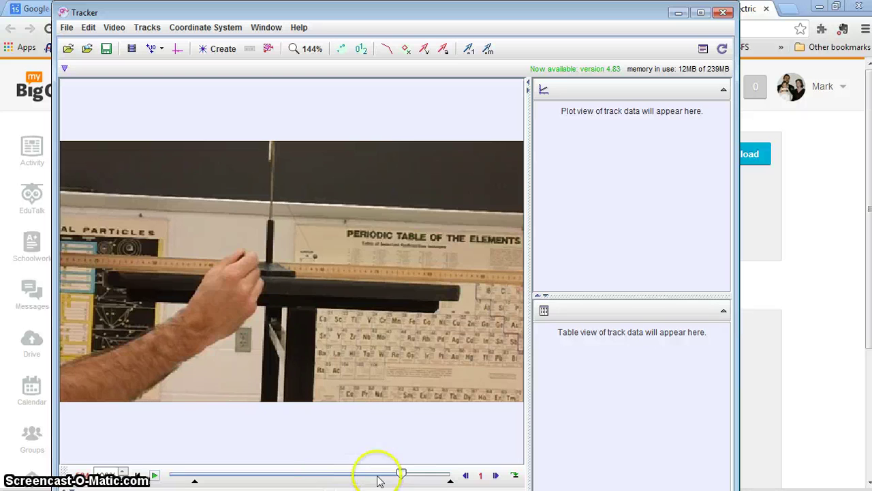
{"action": "double_click", "coordinate": [451, 481]}
{"action": "double_click", "coordinate": [426, 243]}
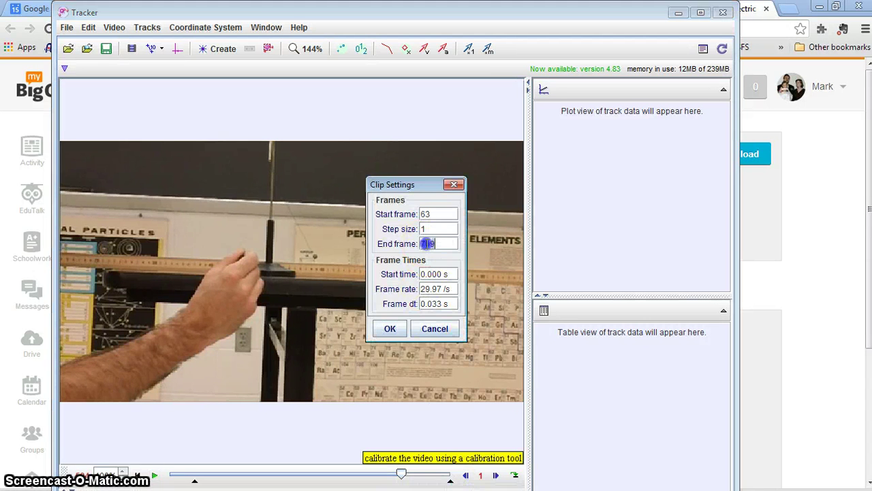
{"action": "type", "text": "584"}
{"action": "left_click", "coordinate": [390, 328]}
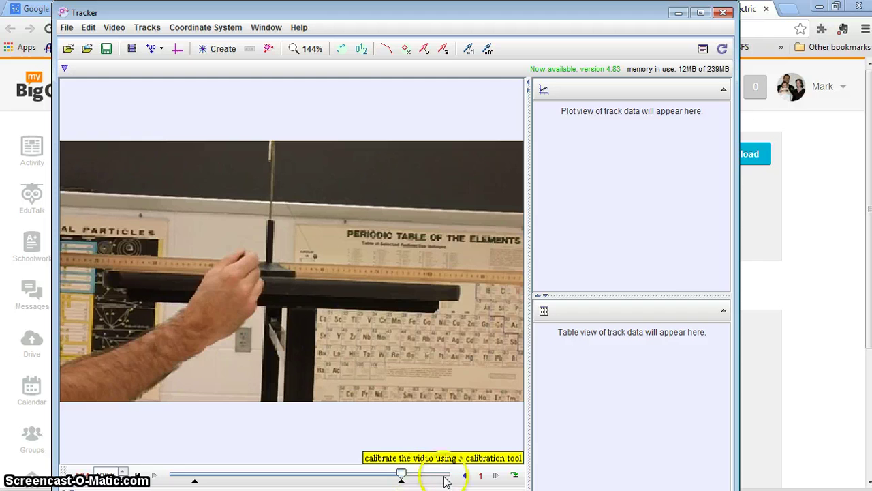
Reopen the clip settings, calculate (584 - 63) / 6 in Calculator to find the step size, and close Calculator
{"action": "right_click", "coordinate": [402, 477]}
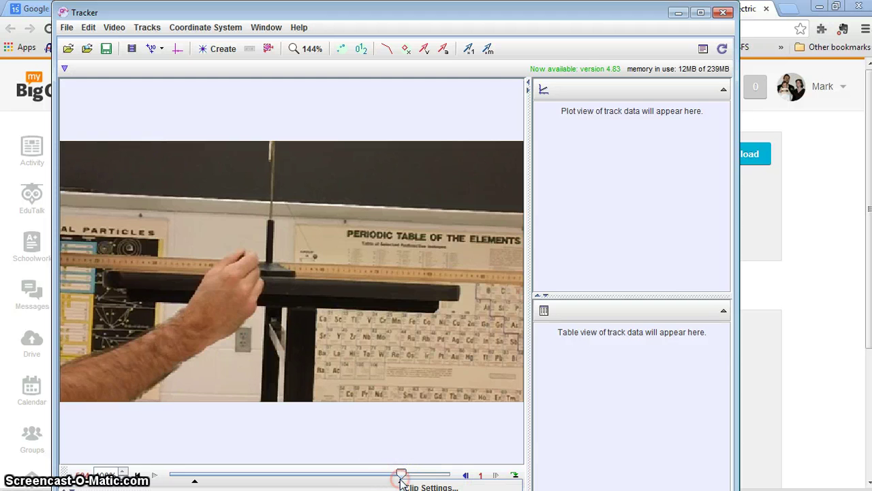
{"action": "left_click", "coordinate": [405, 485]}
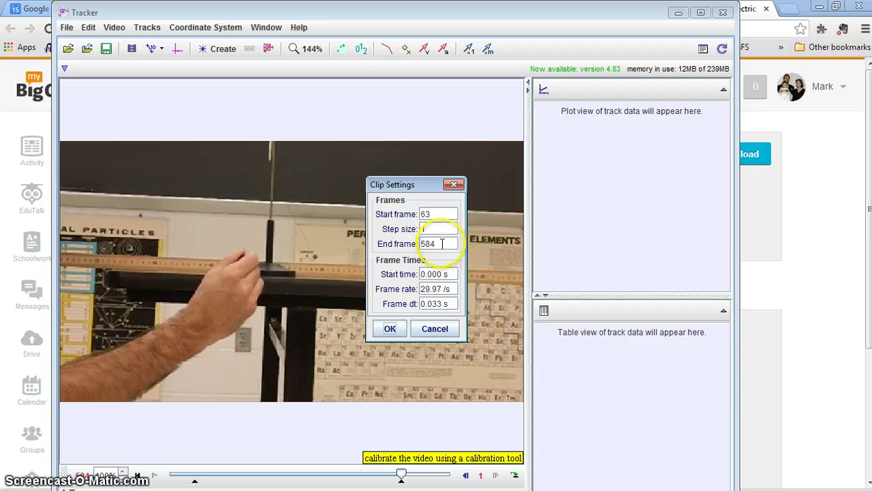
{"action": "key", "text": "alt+Tab"}
{"action": "left_click_drag", "start_coordinate": [686, 62], "coordinate": [631, 67]}
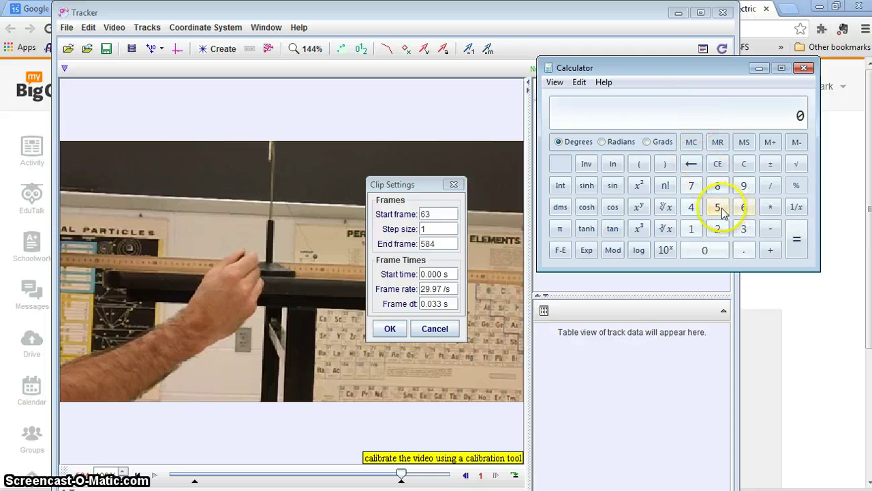
{"action": "left_click", "coordinate": [718, 186]}
{"action": "left_click", "coordinate": [691, 208]}
{"action": "left_click", "coordinate": [770, 229]}
{"action": "left_click", "coordinate": [744, 207]}
{"action": "left_click", "coordinate": [743, 228]}
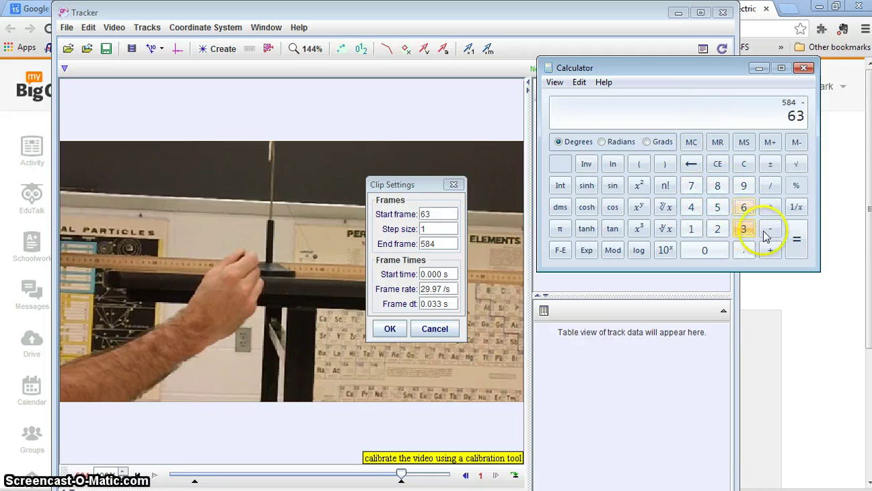
{"action": "left_click", "coordinate": [796, 238]}
{"action": "left_click", "coordinate": [770, 185]}
{"action": "left_click", "coordinate": [744, 207]}
{"action": "left_click", "coordinate": [797, 238]}
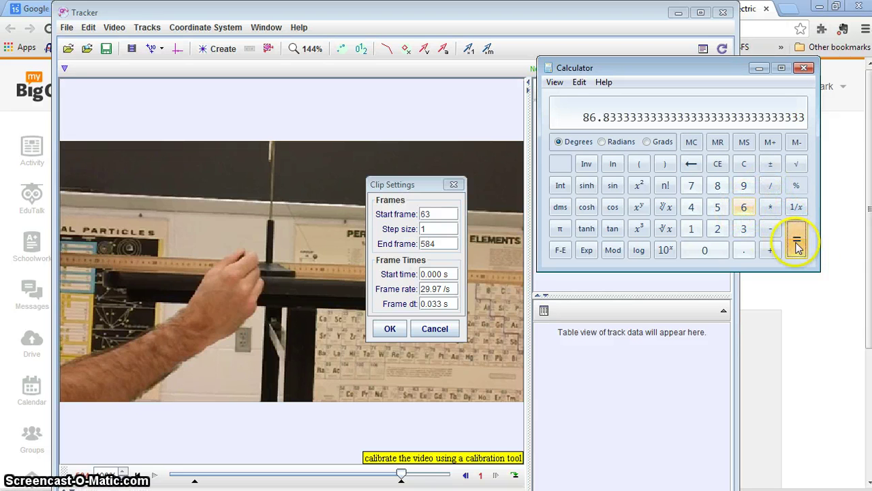
{"action": "left_click", "coordinate": [803, 68]}
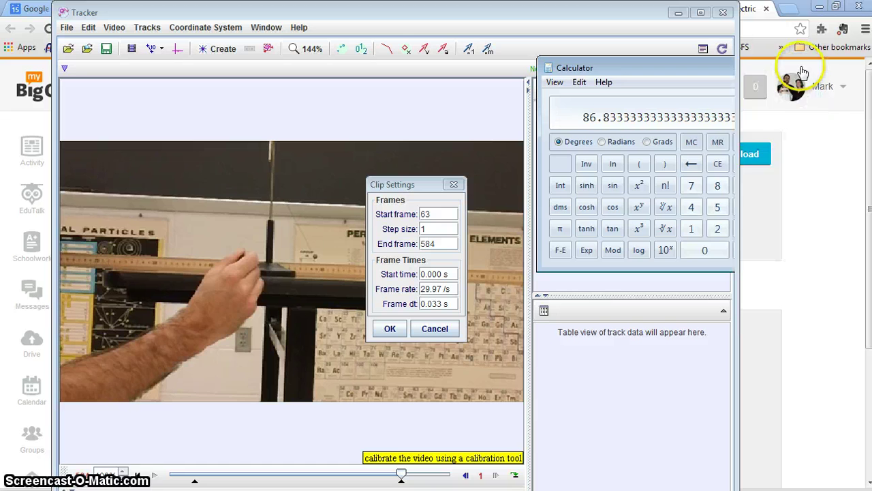
Set the clip's step size to 86 and apply the clip settings
{"action": "double_click", "coordinate": [425, 214]}
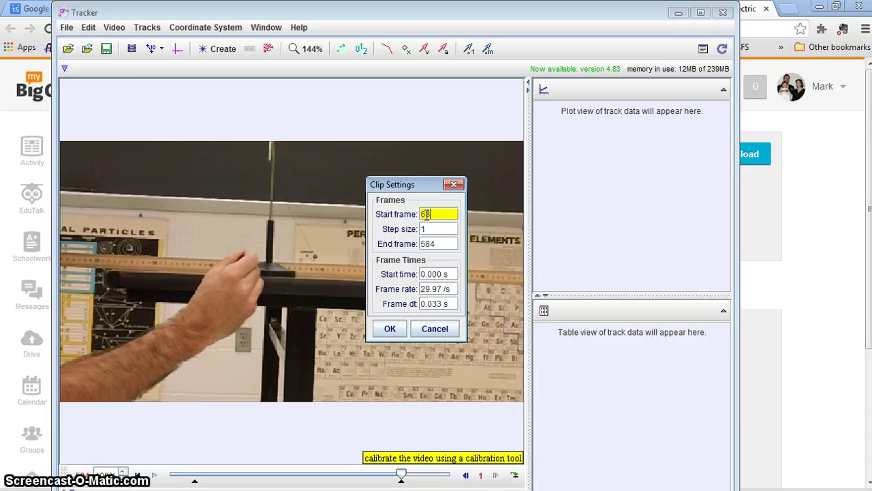
{"action": "double_click", "coordinate": [427, 229]}
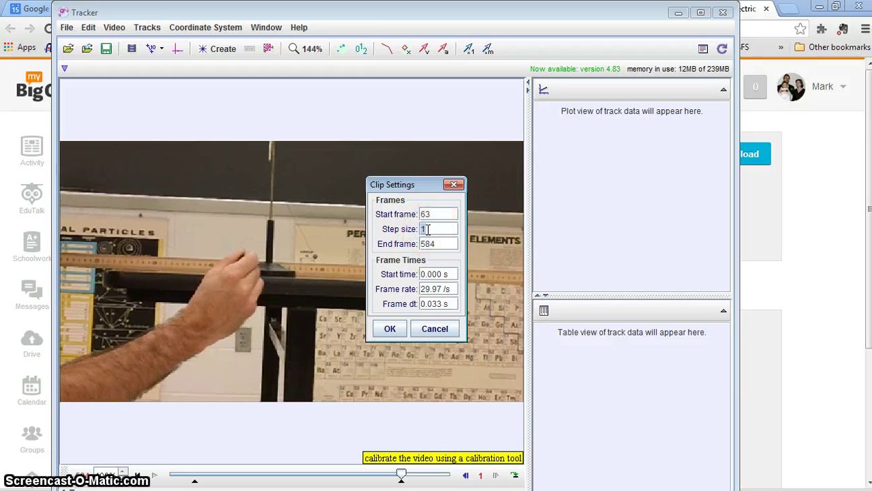
{"action": "type", "text": "86"}
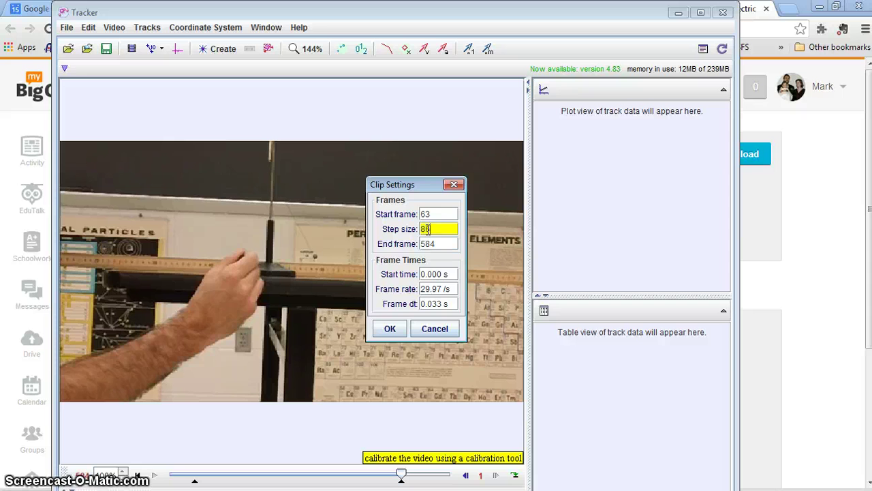
{"action": "left_click", "coordinate": [390, 329]}
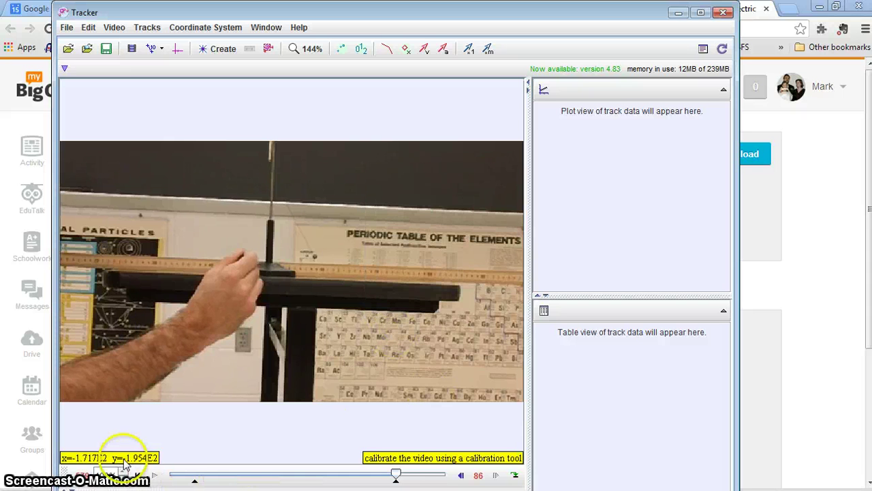
Return to the clip's first frame, show the coordinate axes, place the origin near the top of the vertical rod, and rotate the axes to -90°
{"action": "left_click", "coordinate": [136, 475]}
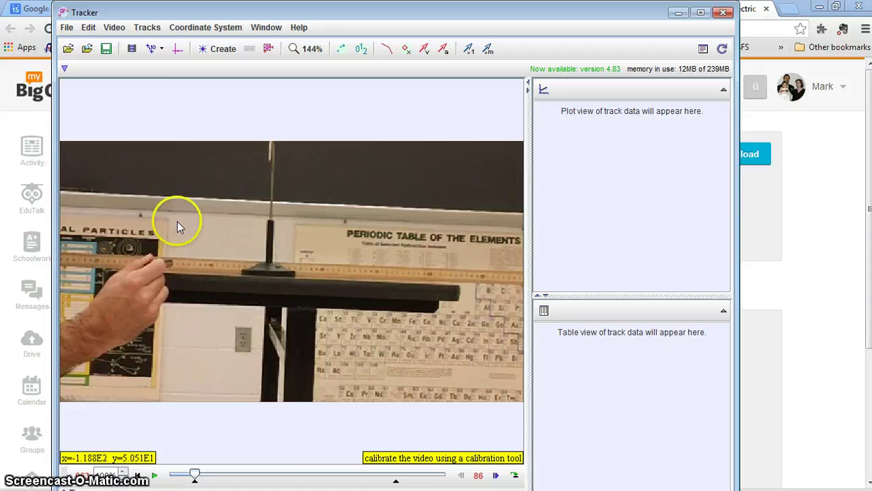
{"action": "left_click", "coordinate": [176, 51]}
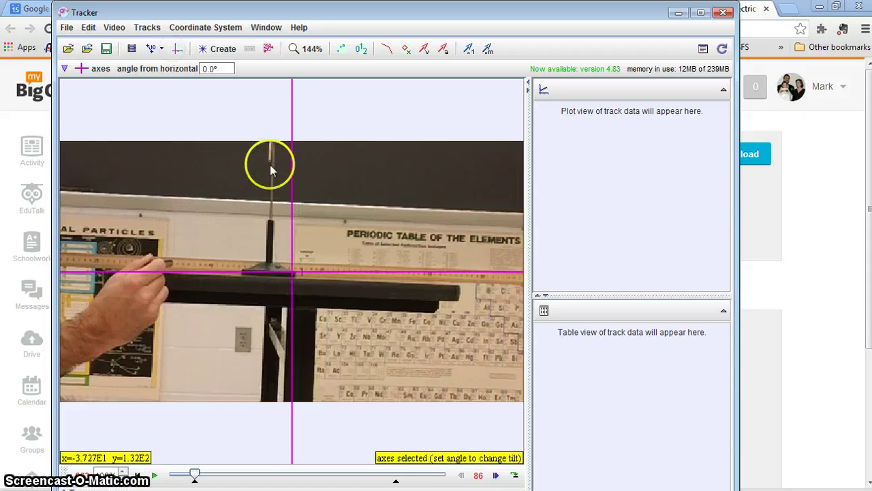
{"action": "left_click_drag", "start_coordinate": [292, 274], "coordinate": [271, 285]}
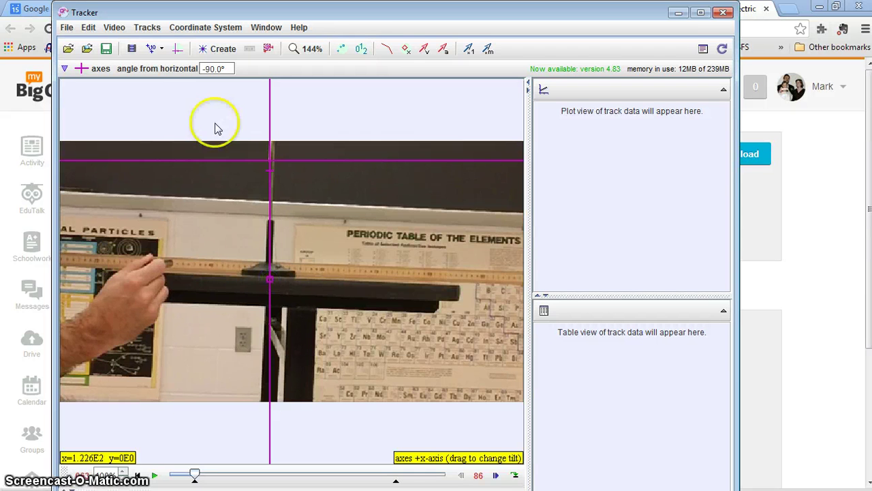
Hide the axes and add a calibration stick along a short stretch of the meter stick, to the right of the stand
{"action": "left_click", "coordinate": [151, 49]}
{"action": "left_click", "coordinate": [152, 49]}
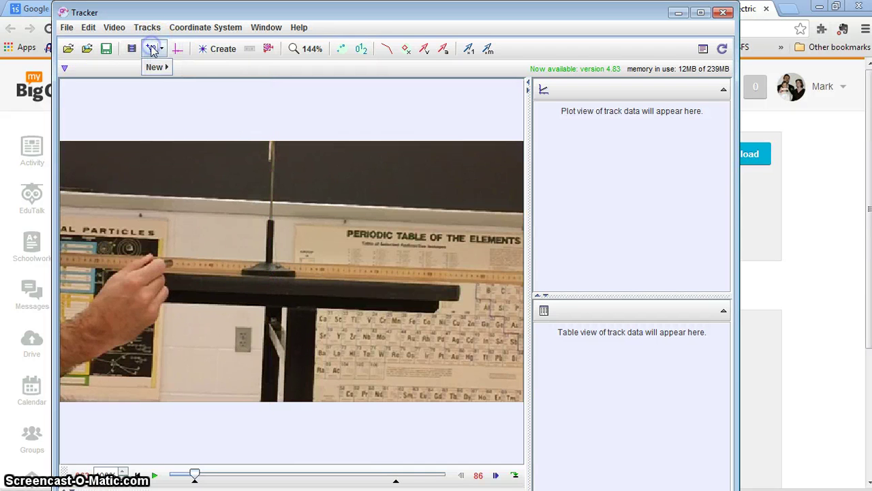
{"action": "mouse_move", "coordinate": [152, 66]}
{"action": "left_click_drag", "start_coordinate": [243, 262], "coordinate": [432, 278]}
{"action": "left_click", "coordinate": [240, 260]}
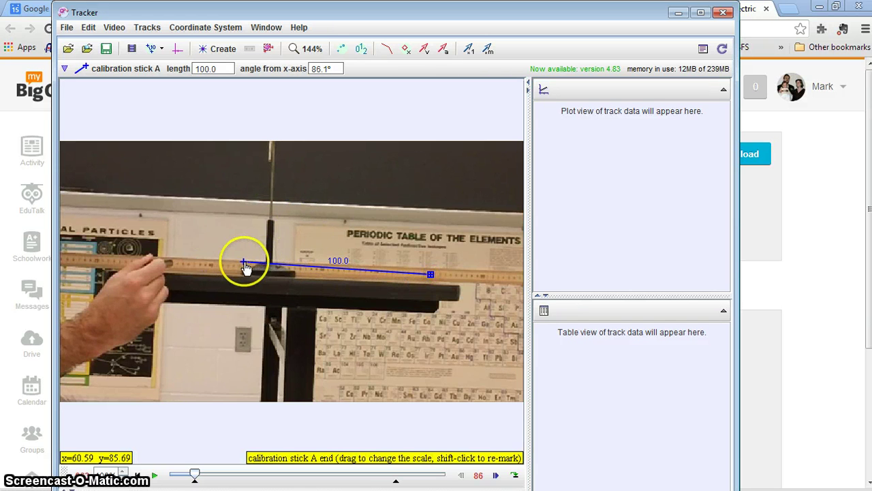
{"action": "left_click_drag", "start_coordinate": [243, 259], "coordinate": [379, 280]}
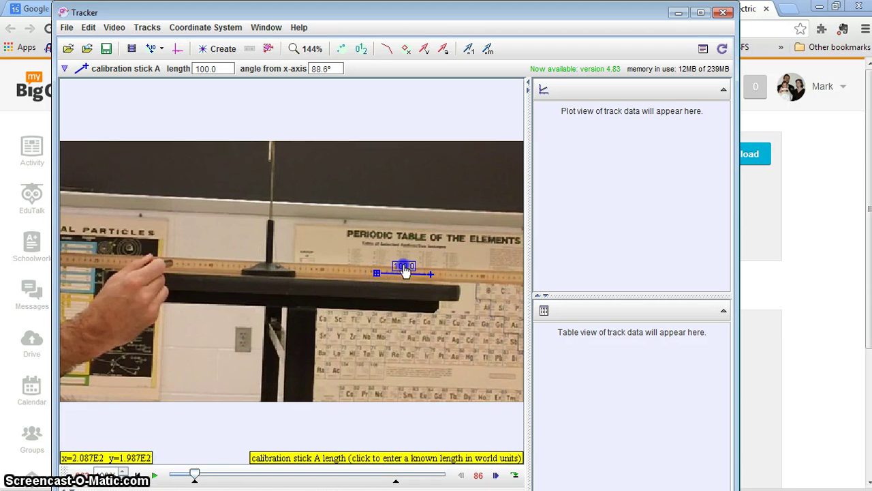
Set the calibration stick's length to 0.1 and hide the stick
{"action": "left_click", "coordinate": [403, 266]}
{"action": "type", "text": "0.1"}
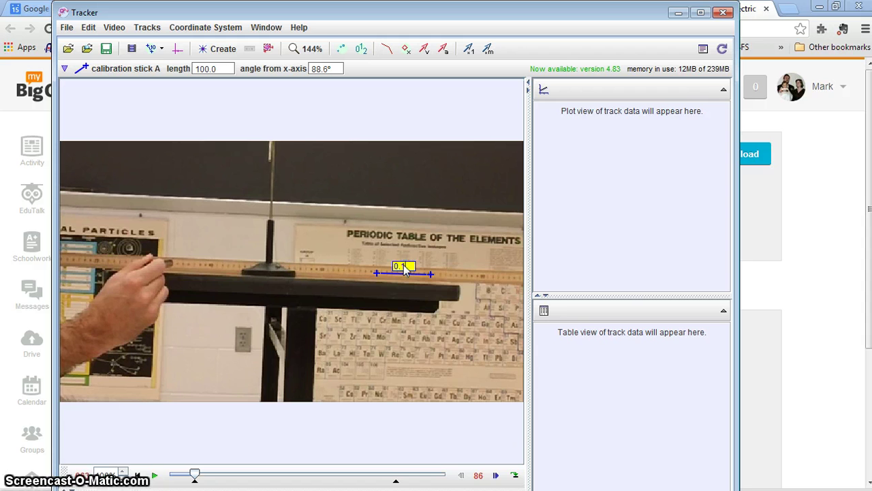
{"action": "key", "text": "Return"}
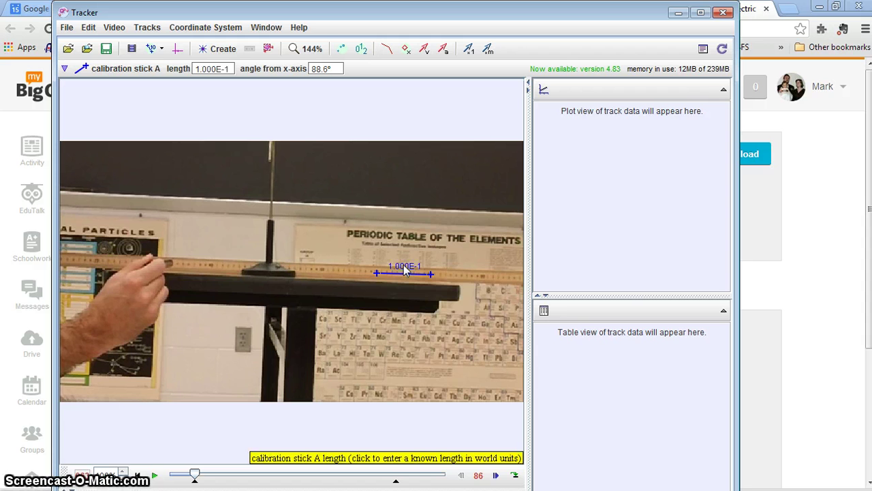
{"action": "left_click", "coordinate": [153, 51]}
Create a point mass track and mark its first position at the stand's base in frame 63
{"action": "left_click", "coordinate": [224, 49]}
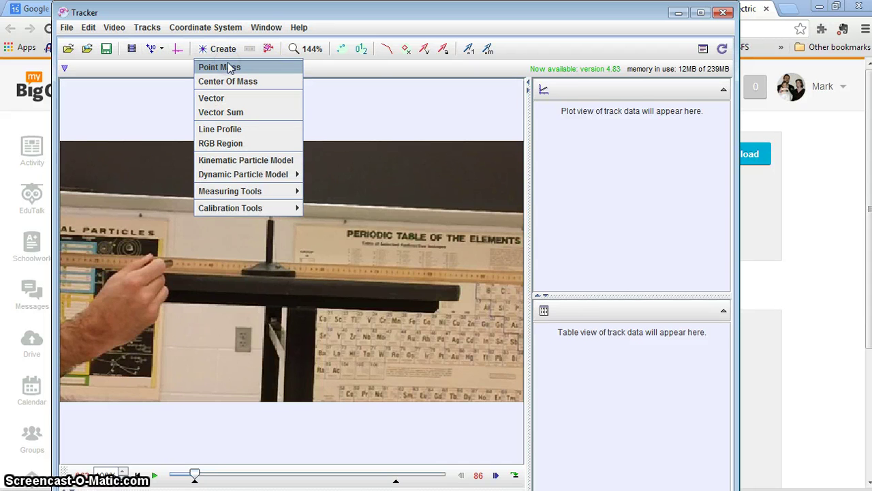
{"action": "left_click", "coordinate": [229, 68]}
{"action": "key", "text": "shift"}
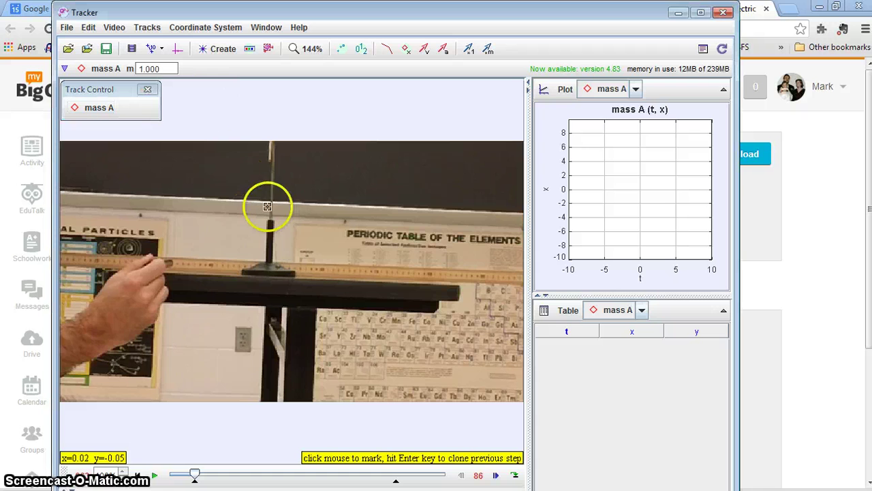
{"action": "left_click", "coordinate": [280, 270], "text": "shift"}
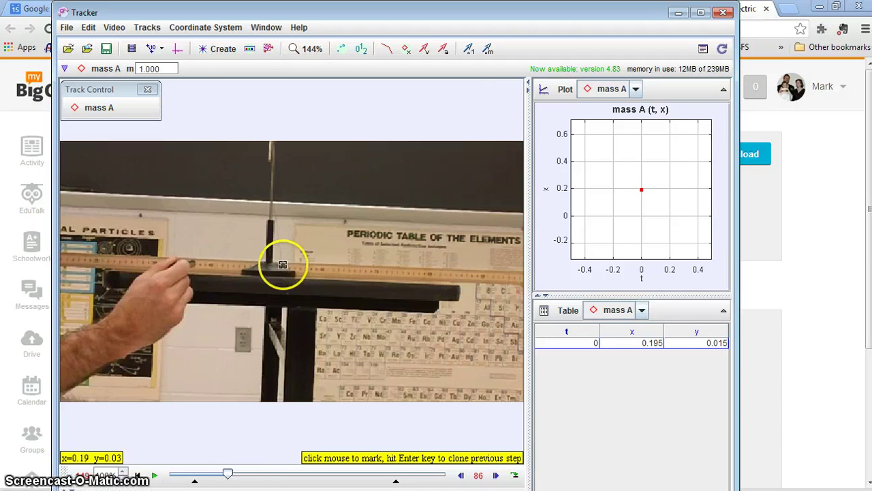
Mark the mass A track's remaining positions beside the stand, one per step from frame 149 through frame 579
{"action": "left_click", "coordinate": [286, 266], "text": "shift"}
{"action": "left_click", "coordinate": [294, 266], "text": "shift"}
{"action": "left_click", "coordinate": [301, 260], "text": "shift"}
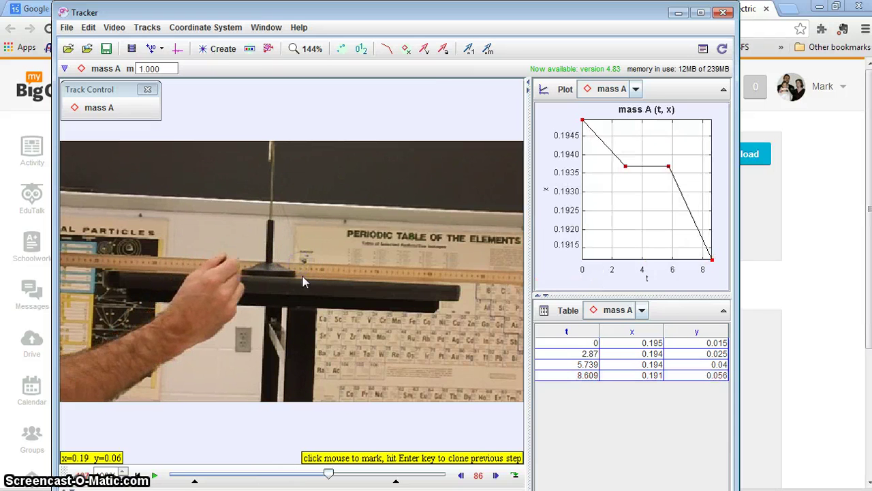
{"action": "left_click", "coordinate": [306, 258], "text": "shift"}
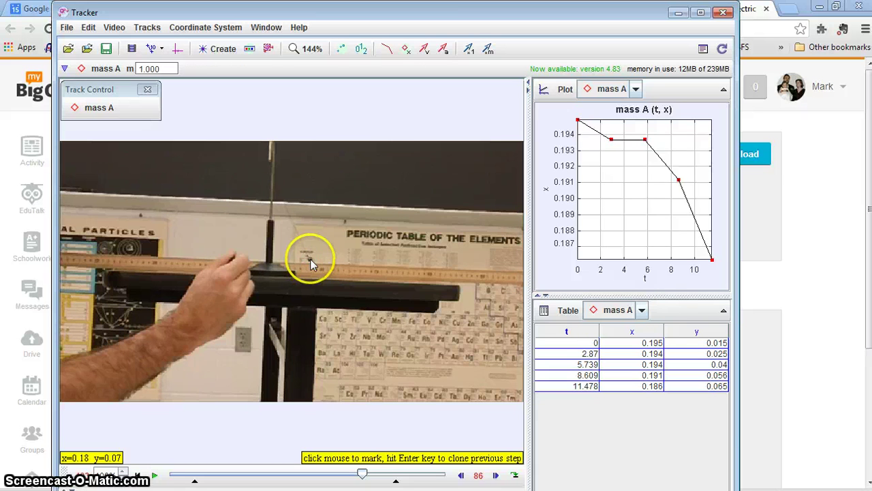
{"action": "left_click", "coordinate": [311, 260], "text": "shift"}
{"action": "left_click", "coordinate": [315, 256], "text": "shift"}
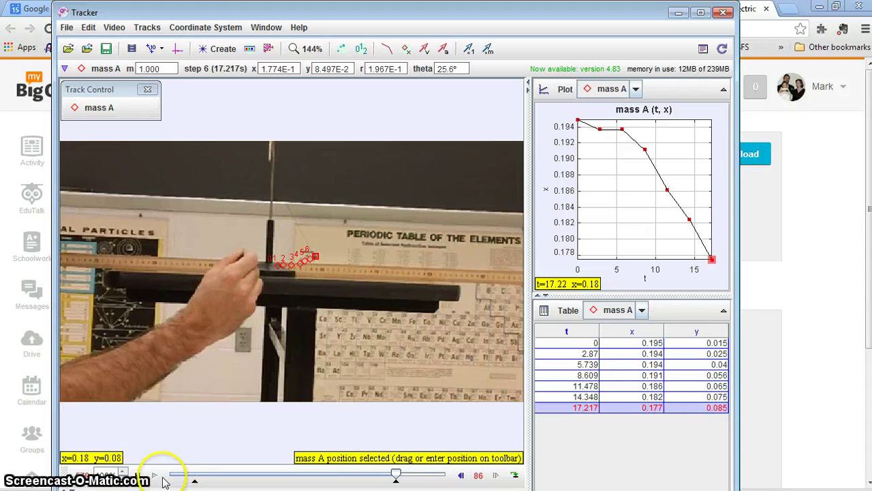
Return to the clip's first frame and create a second point mass track, making it the active track
{"action": "left_click", "coordinate": [138, 475]}
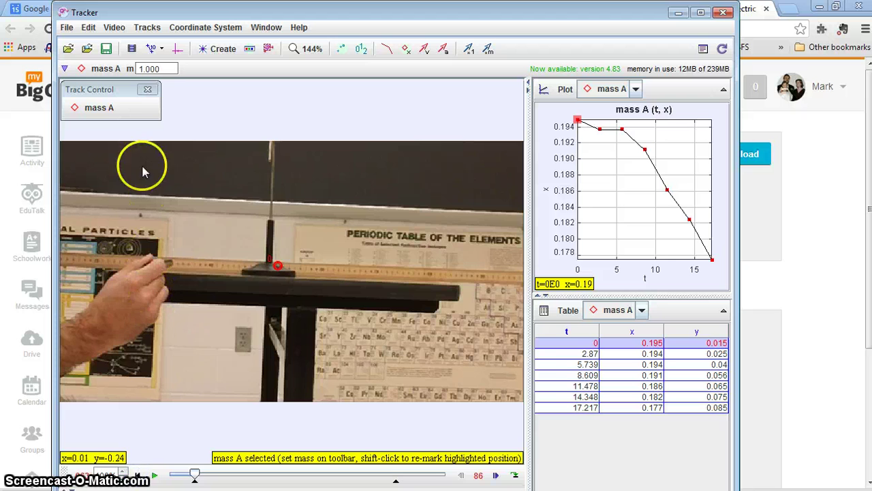
{"action": "left_click", "coordinate": [216, 49]}
{"action": "left_click", "coordinate": [218, 71]}
{"action": "left_click", "coordinate": [154, 111]}
{"action": "left_click", "coordinate": [210, 269]}
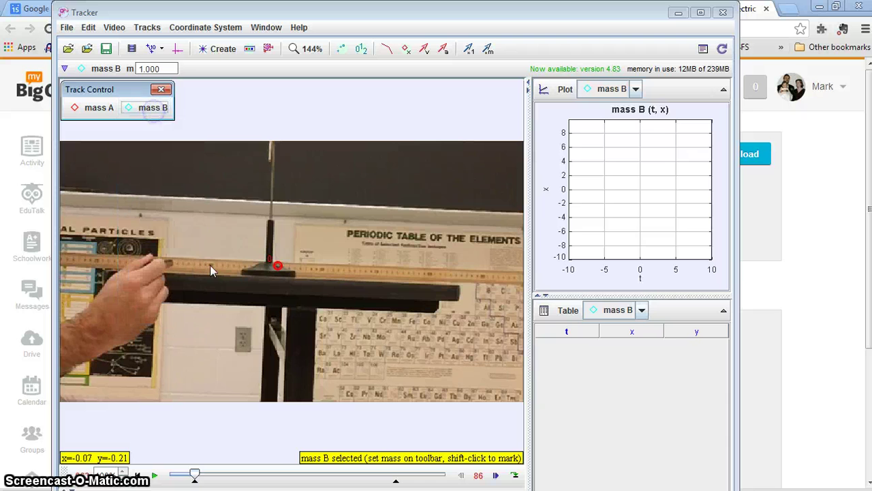
Mark the mass B track at the end of the hand-held object in every step from frame 63 through frame 579
{"action": "key", "text": "shift"}
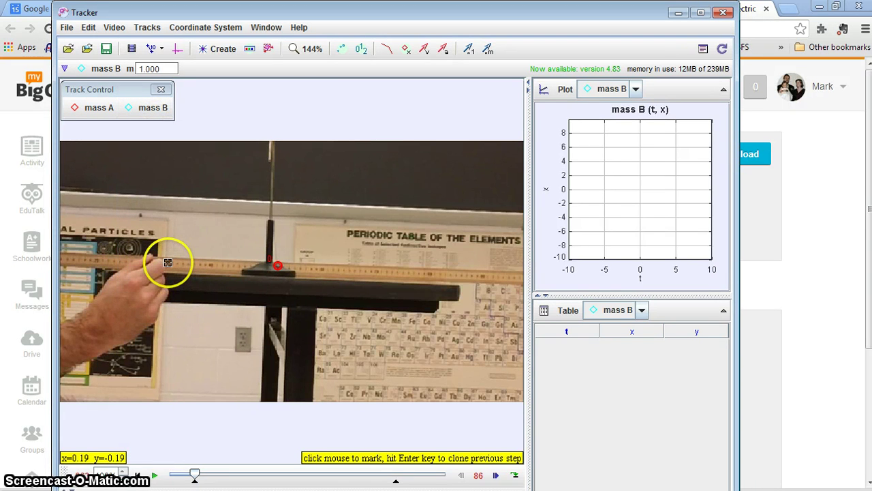
{"action": "left_click", "coordinate": [168, 262], "text": "shift"}
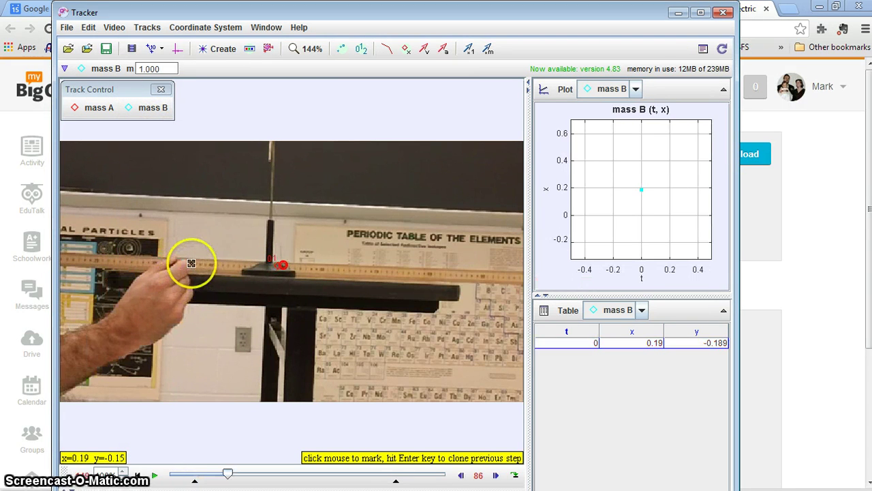
{"action": "left_click", "coordinate": [192, 263], "text": "shift"}
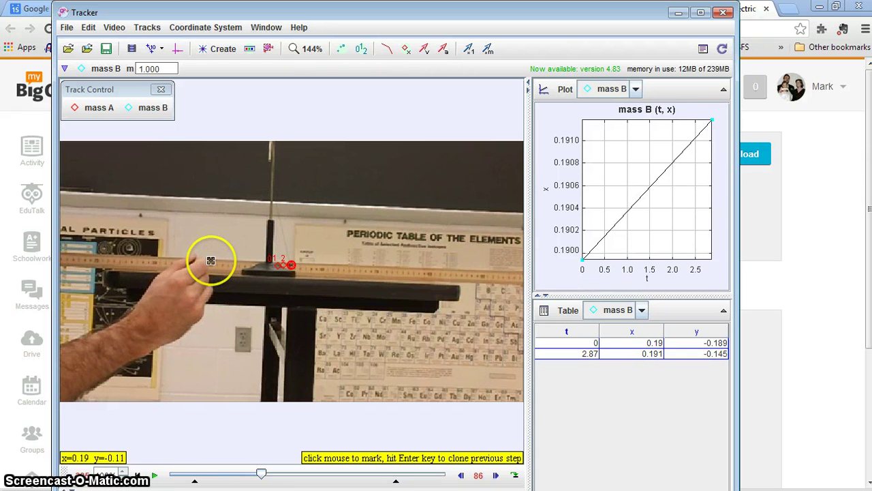
{"action": "left_click", "coordinate": [211, 261], "text": "shift"}
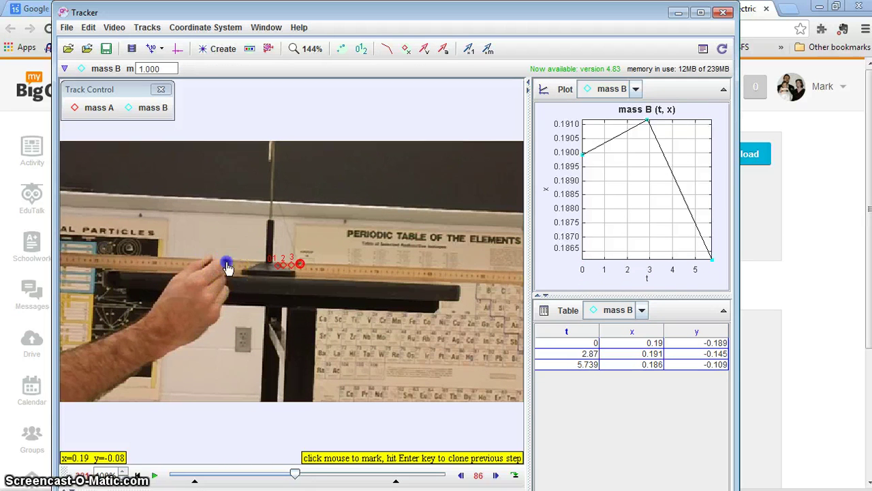
{"action": "left_click", "coordinate": [229, 266], "text": "shift"}
{"action": "left_click", "coordinate": [237, 263], "text": "shift"}
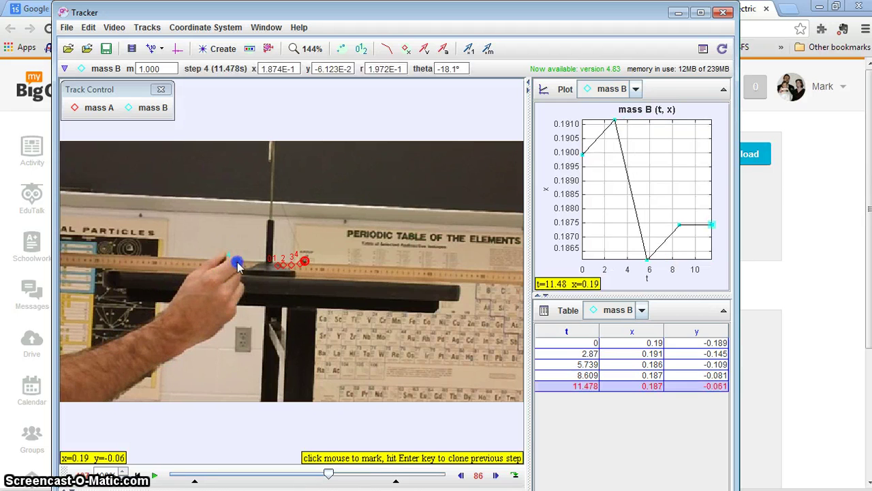
{"action": "left_click", "coordinate": [240, 263]}
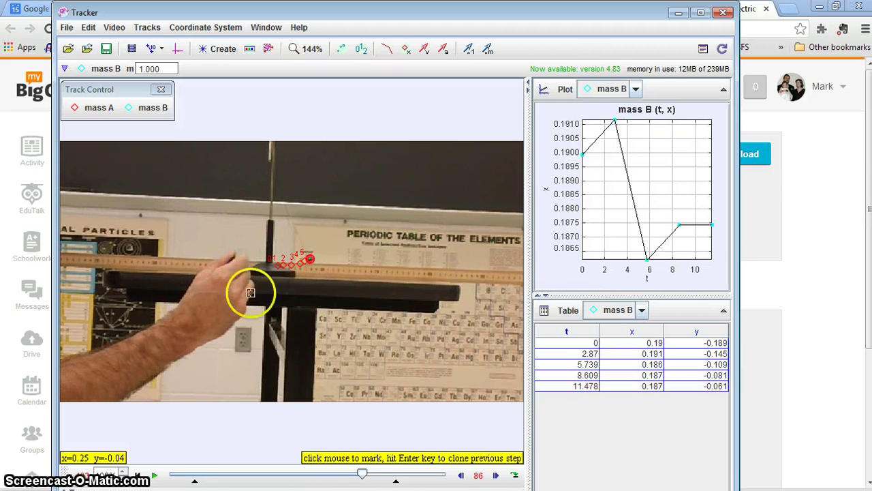
{"action": "left_click", "coordinate": [243, 259], "text": "shift"}
{"action": "left_click", "coordinate": [250, 259]}
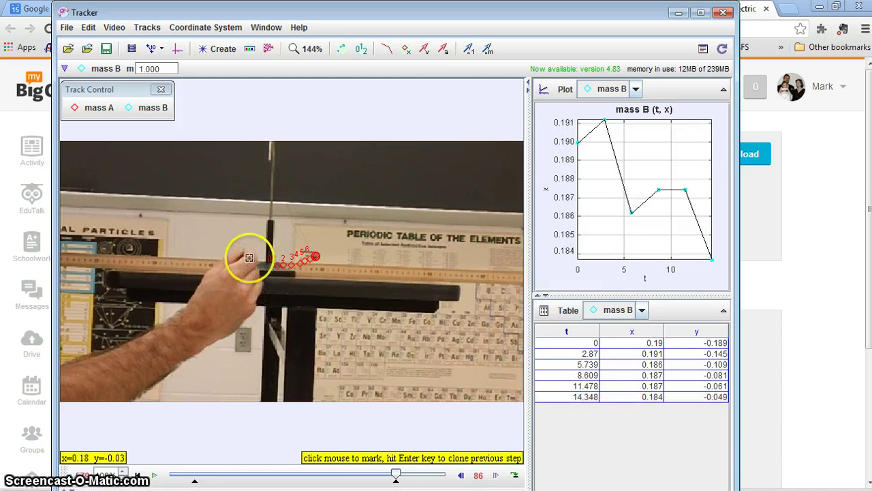
{"action": "left_click", "coordinate": [248, 257], "text": "shift"}
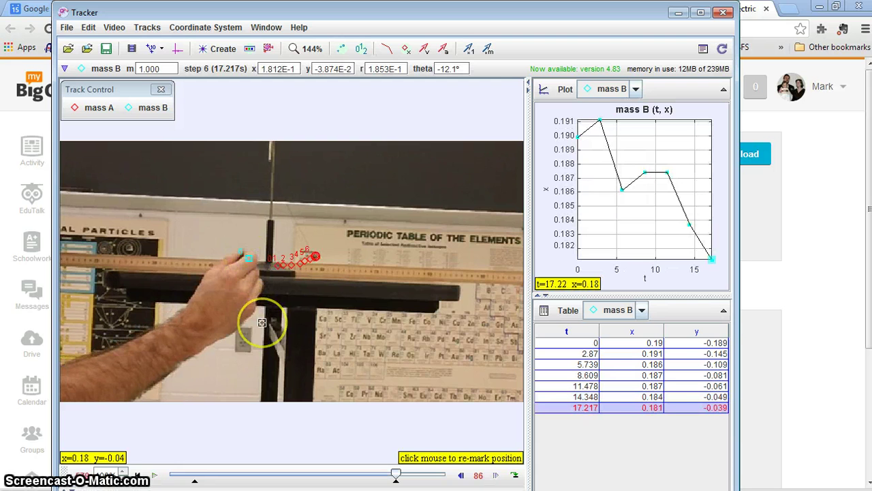
{"action": "left_click", "coordinate": [261, 323]}
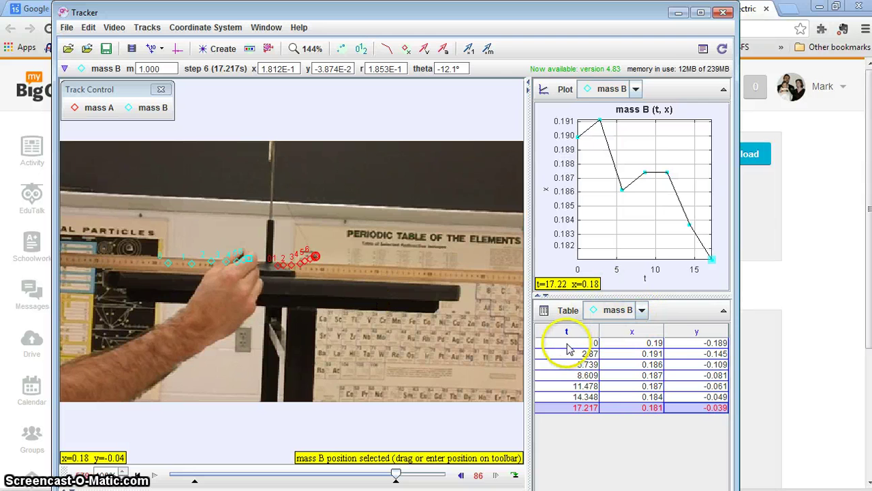
Copy all t, x and y rows of the mass B table and paste them into the blank sheet of Book1 in Excel
{"action": "left_click_drag", "start_coordinate": [567, 344], "coordinate": [715, 417]}
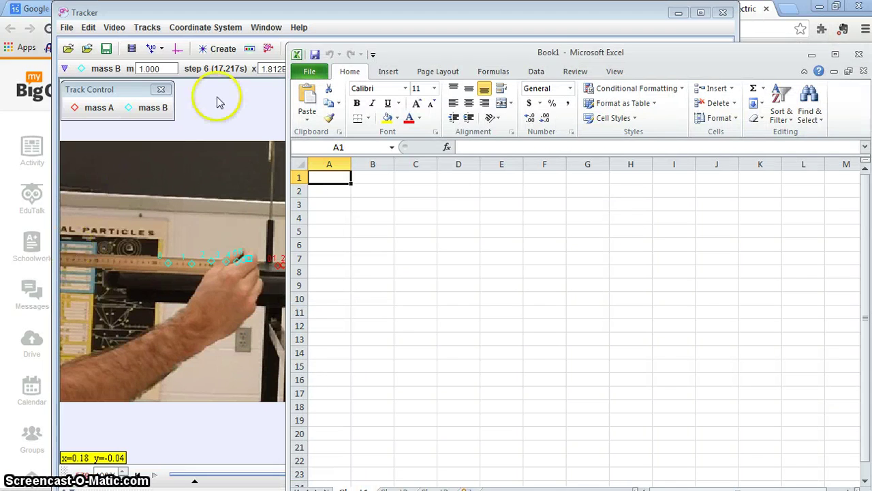
{"action": "left_click", "coordinate": [300, 168]}
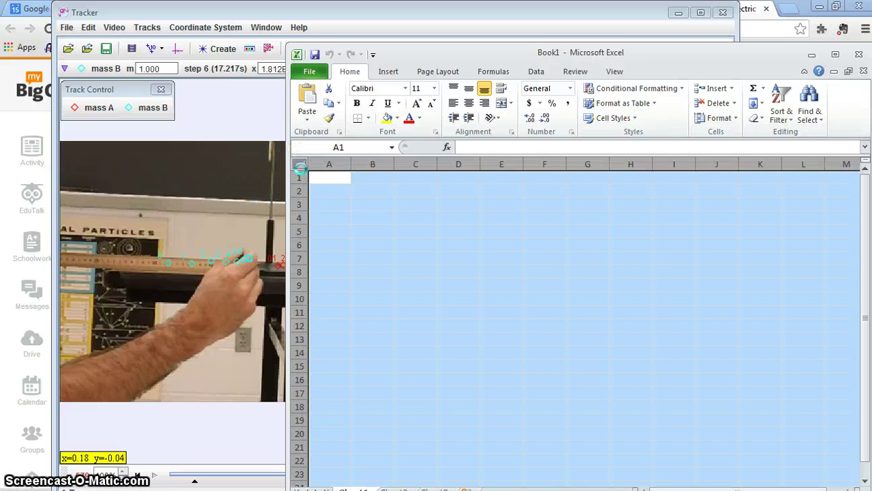
{"action": "type", "text": "mass_B t\tx\ty 0.00E+00\t1.90E-01\t-1.89E-01 2.87E+00\t1.91E-01\t-1.45E-01 5.74E+00\t1.86E-01\t-1.09E-01 8.61E+00\t1.87E-01\t-8.12E-02 1.15E+01\t1.87E-01\t-6.12E-02 1.43E+01\t1.84E-01\t-4.87E-02 1.72E+01\t1.81E-01\t-3.87E-02"}
{"action": "left_click", "coordinate": [403, 299]}
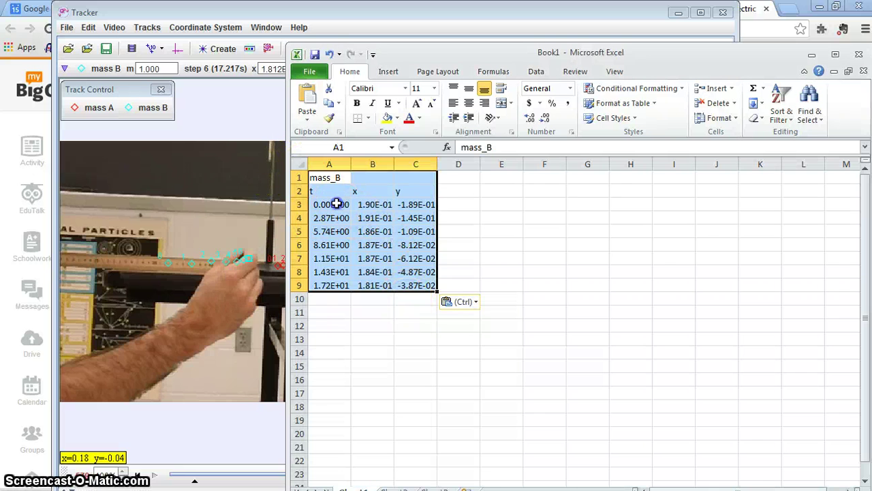
Format the pasted mass_B values in A3:C9 as Number with 3 decimal places
{"action": "left_click_drag", "start_coordinate": [336, 204], "coordinate": [405, 282]}
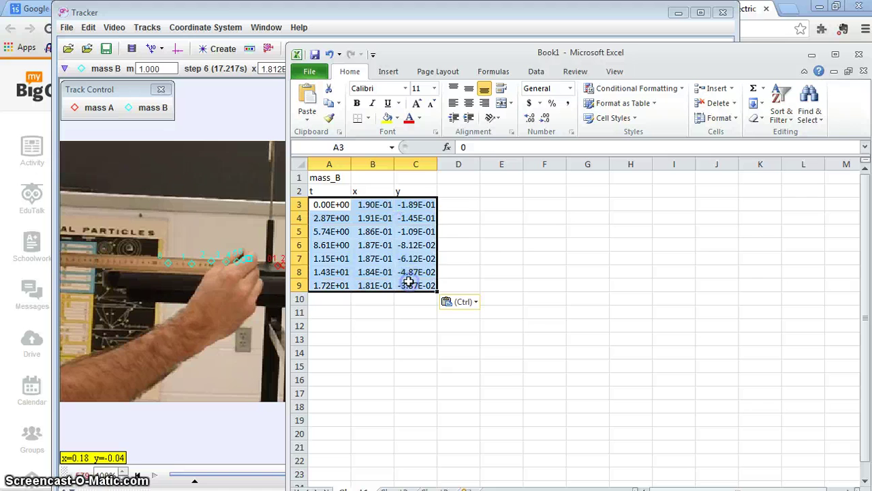
{"action": "right_click", "coordinate": [408, 285]}
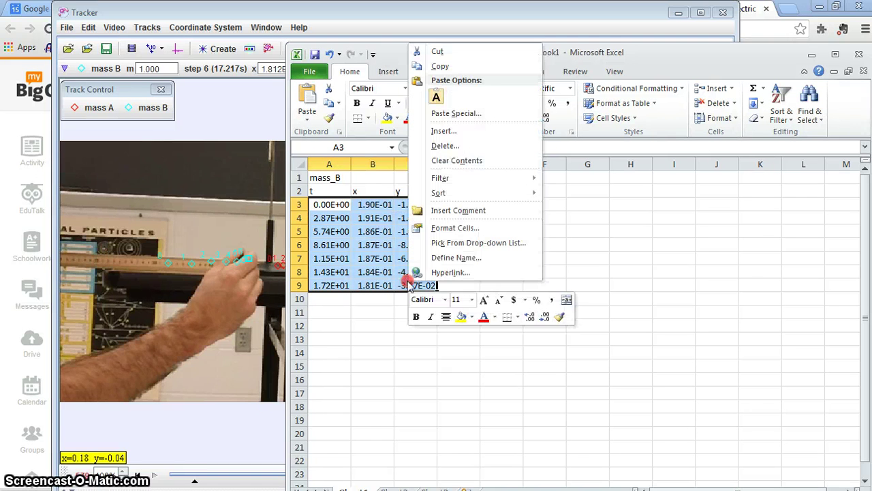
{"action": "left_click", "coordinate": [443, 227]}
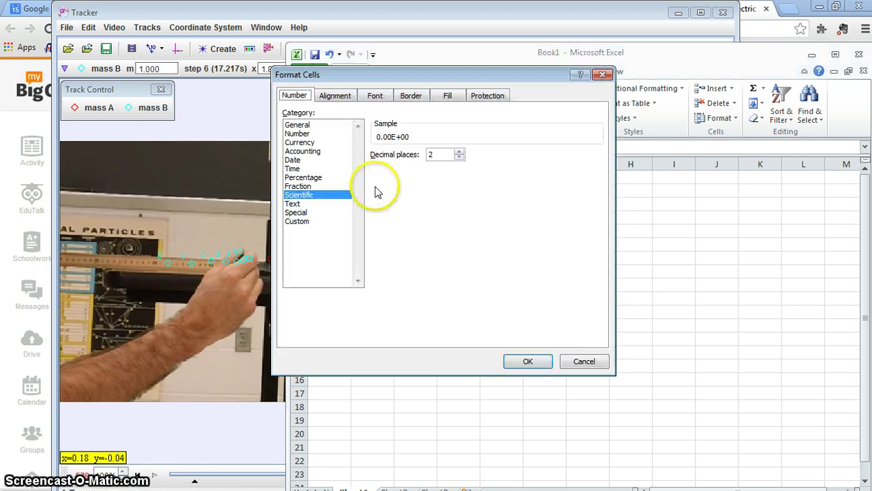
{"action": "left_click", "coordinate": [305, 134]}
{"action": "left_click", "coordinate": [460, 152]}
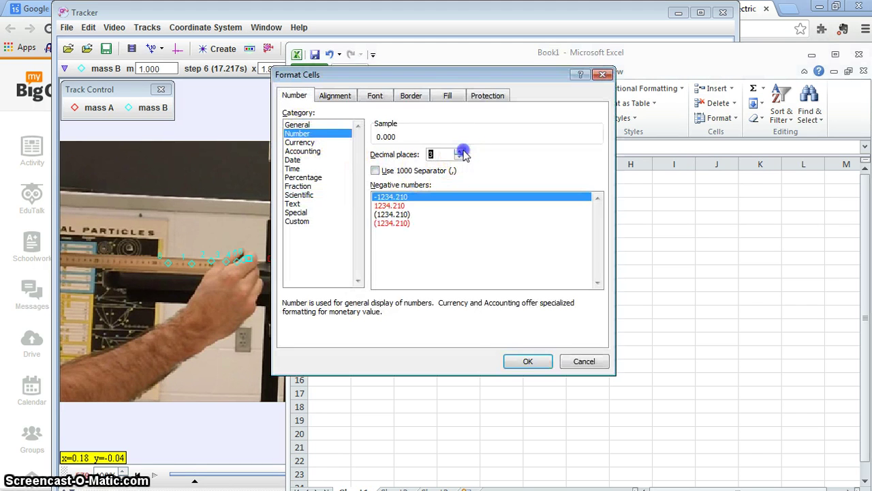
{"action": "left_click", "coordinate": [516, 362]}
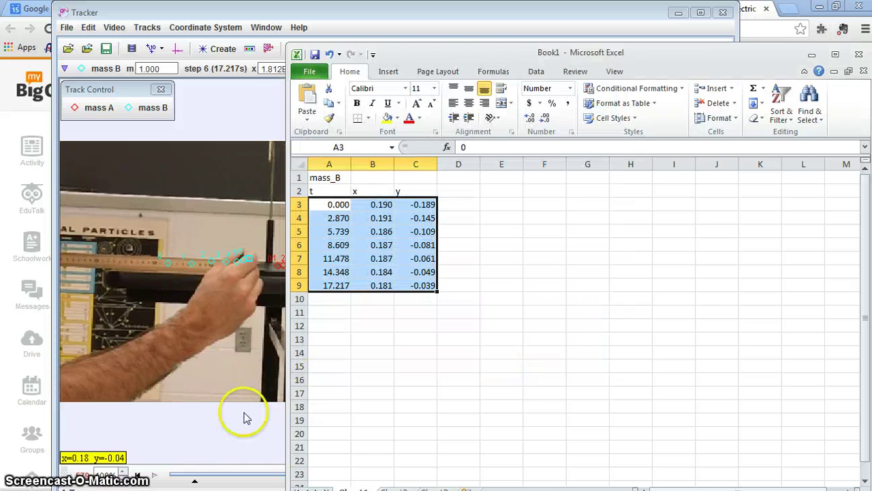
Switch back to Tracker, show mass A in the data table, and add the θr column to it
{"action": "left_click", "coordinate": [202, 442]}
{"action": "left_click", "coordinate": [643, 310]}
{"action": "left_click", "coordinate": [636, 328]}
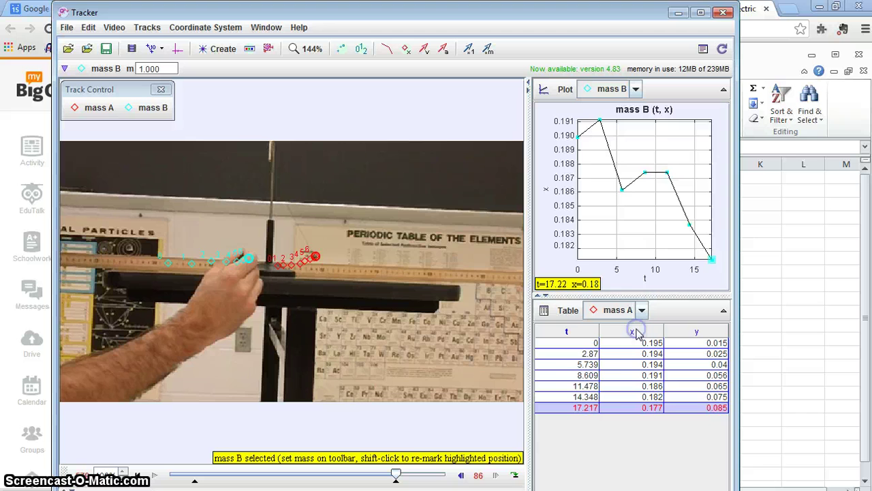
{"action": "left_click", "coordinate": [569, 310]}
{"action": "left_click", "coordinate": [461, 233]}
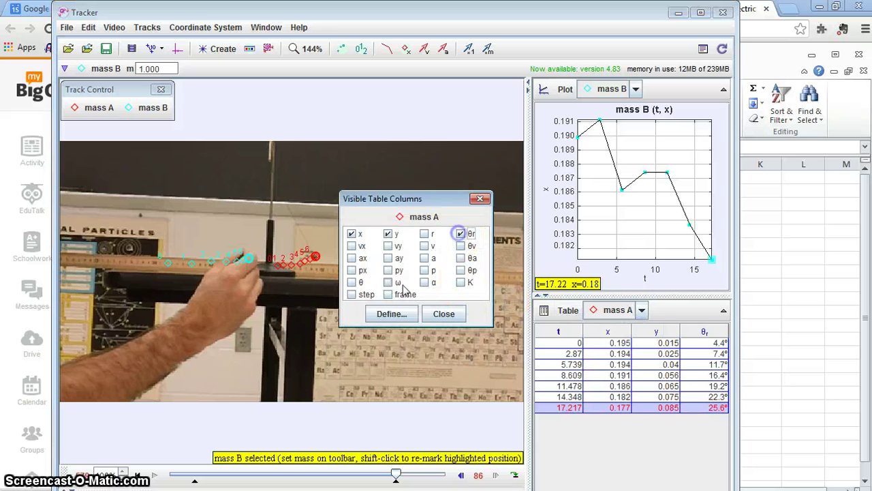
{"action": "left_click", "coordinate": [444, 314]}
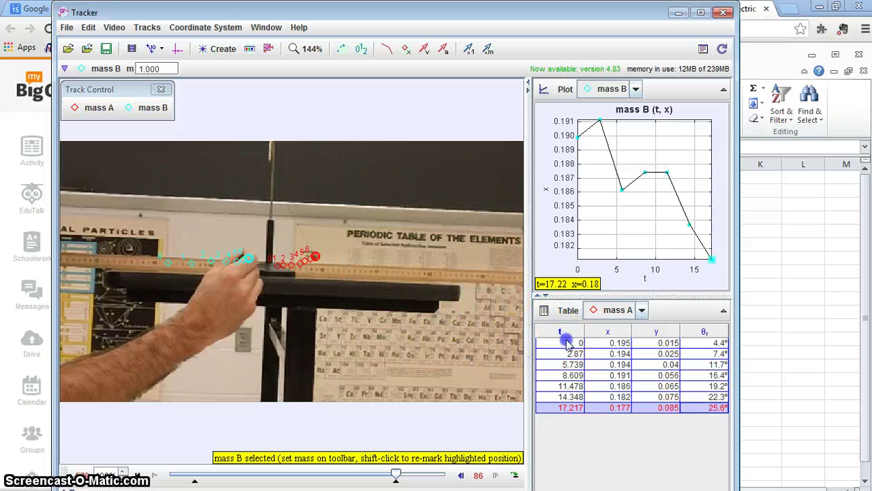
Copy all mass A rows with t, x, y and θr and paste them into Sheet2 of the Excel workbook
{"action": "left_click_drag", "start_coordinate": [563, 342], "coordinate": [719, 409]}
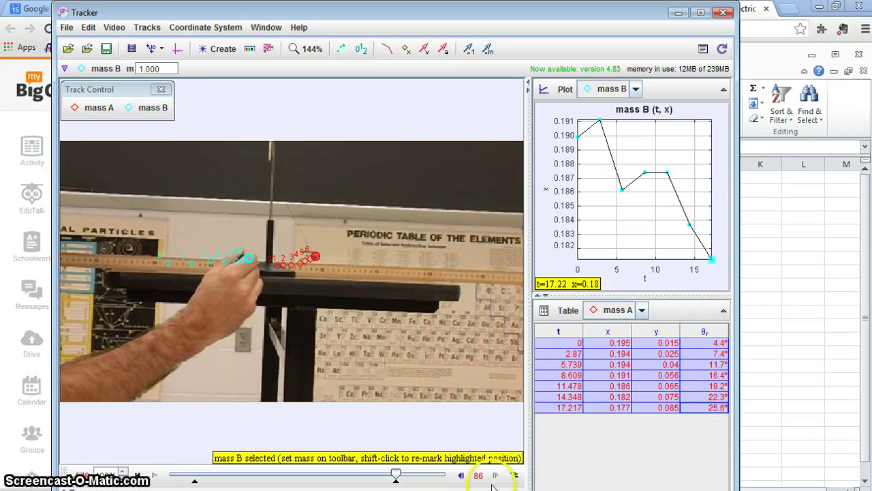
{"action": "left_click", "coordinate": [800, 358]}
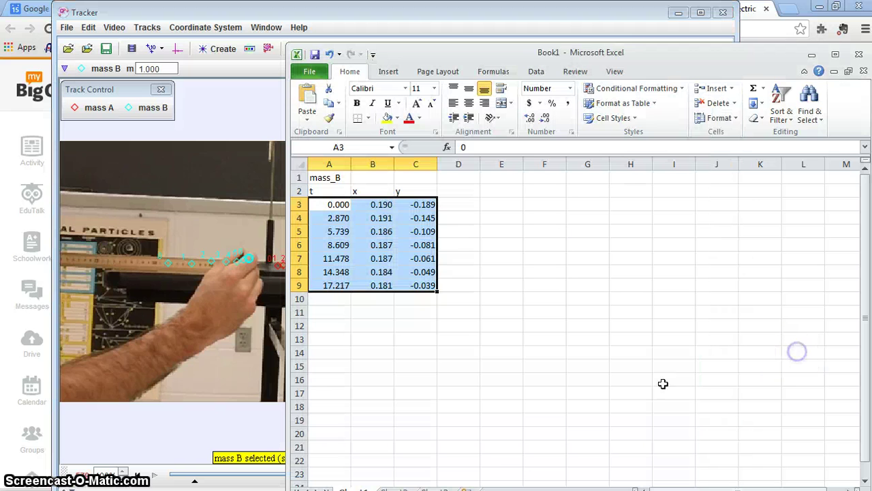
{"action": "left_click", "coordinate": [402, 488]}
{"action": "left_click", "coordinate": [302, 166]}
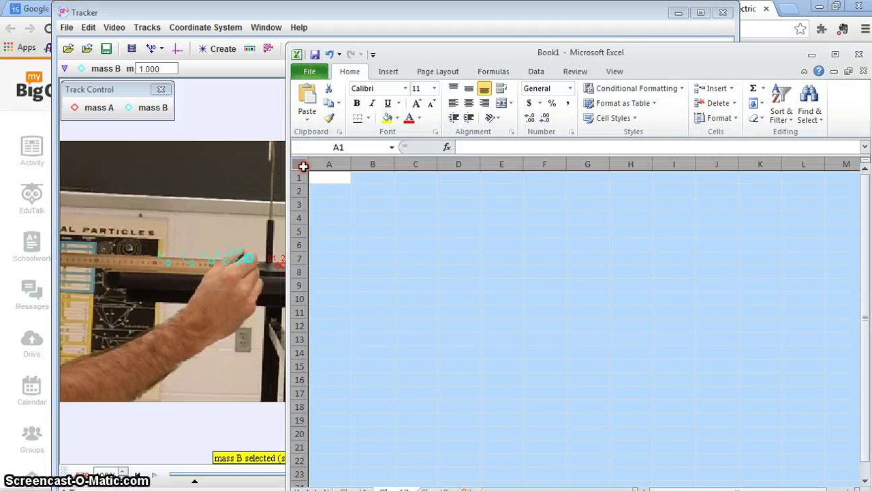
{"action": "right_click", "coordinate": [304, 167]}
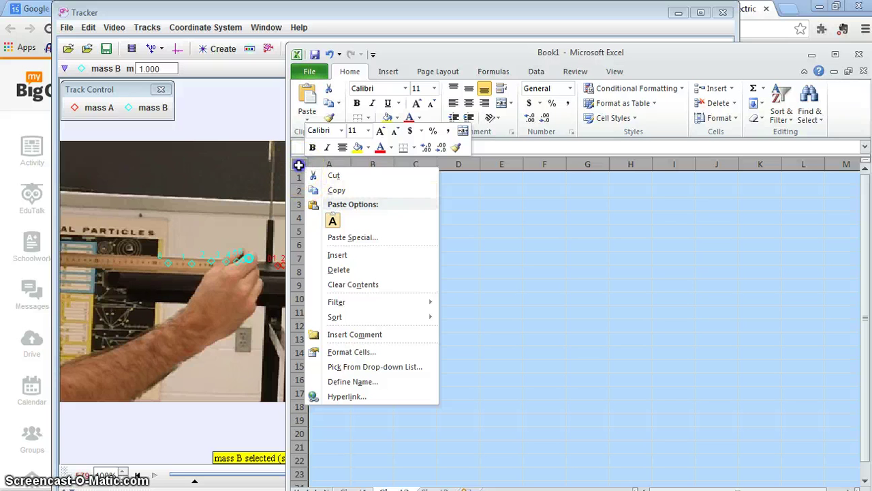
{"action": "left_click", "coordinate": [300, 166]}
{"action": "left_click", "coordinate": [419, 300]}
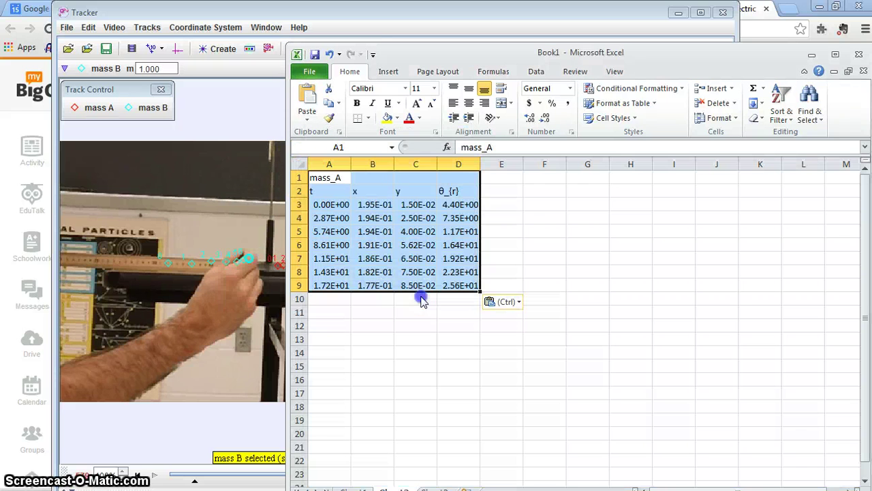
Format the pasted mass_A values in A3:D9 as Number with 3 decimal places
{"action": "left_click_drag", "start_coordinate": [334, 205], "coordinate": [454, 284]}
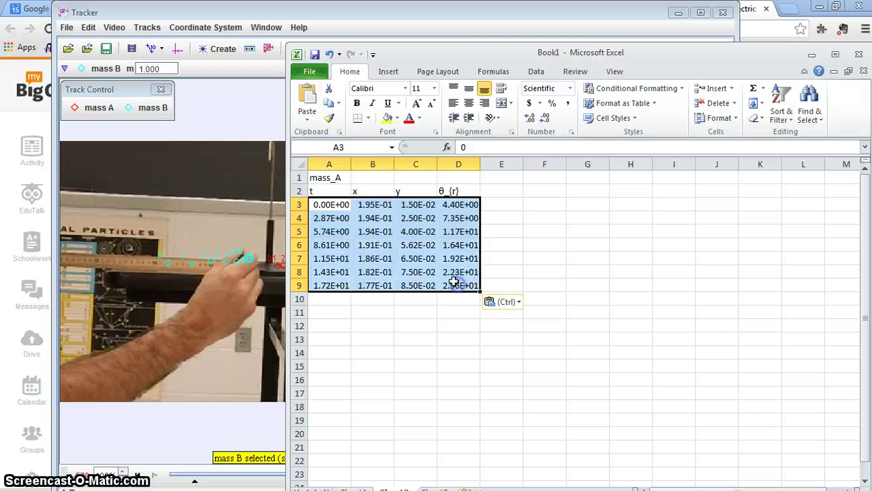
{"action": "right_click", "coordinate": [454, 283]}
{"action": "left_click", "coordinate": [486, 234]}
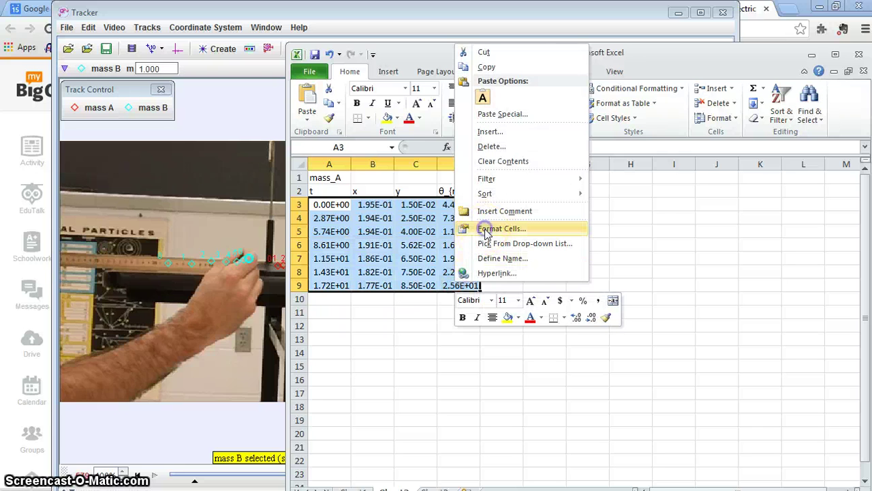
{"action": "left_click", "coordinate": [356, 135]}
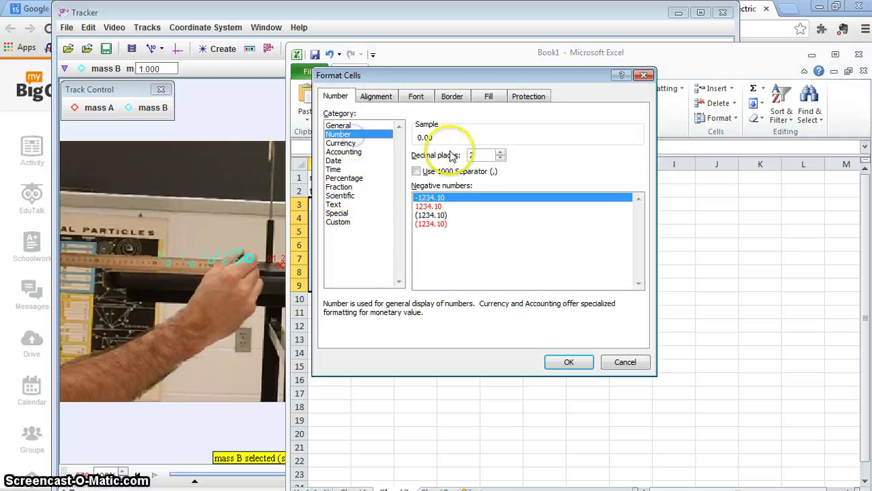
{"action": "left_click", "coordinate": [501, 153]}
{"action": "left_click", "coordinate": [573, 361]}
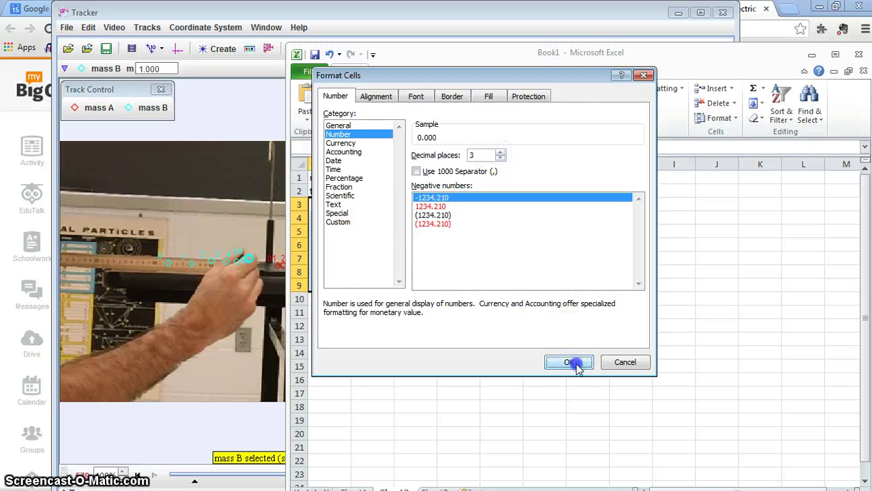
Copy the mass_A columns A:D from Sheet2 into columns E:H of Sheet1 and rename the H2 header θ_{deg}
{"action": "left_click_drag", "start_coordinate": [320, 165], "coordinate": [469, 192]}
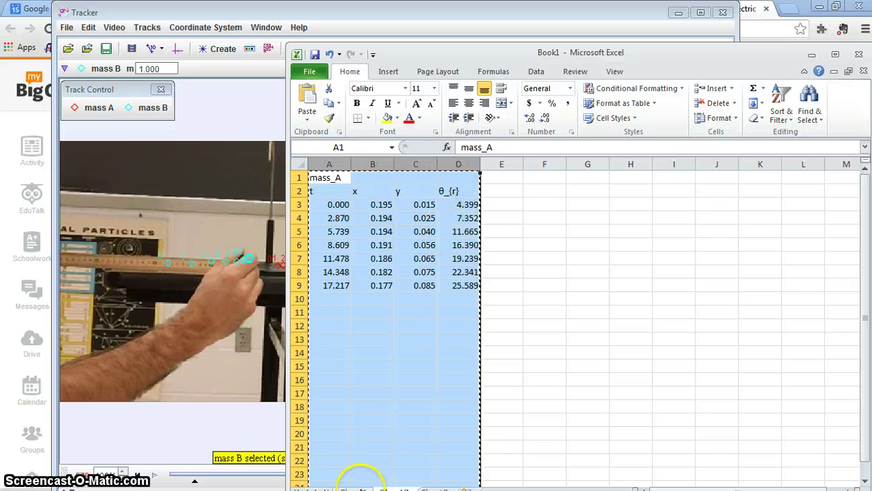
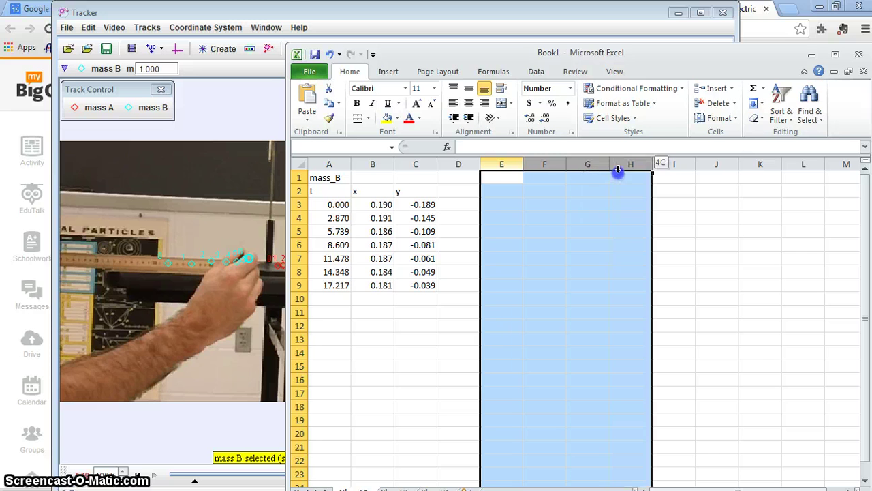
{"action": "key", "text": "ctrl+v"}
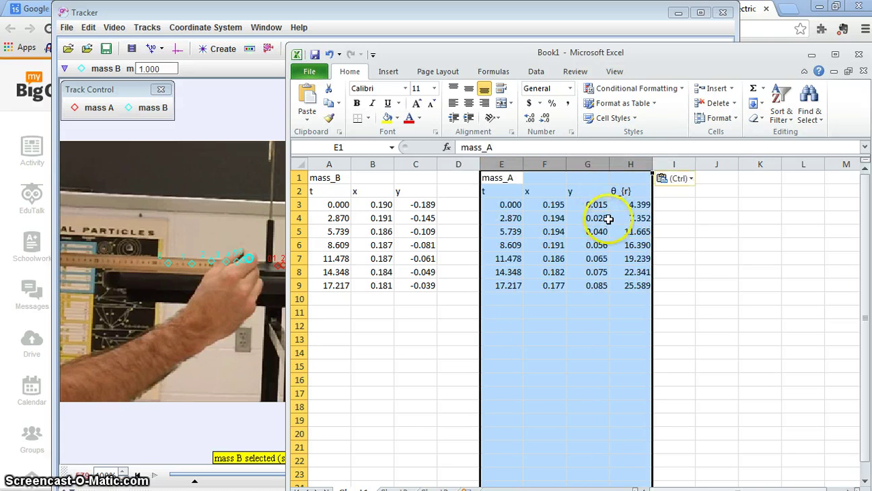
{"action": "left_click", "coordinate": [627, 192]}
{"action": "double_click", "coordinate": [630, 193]}
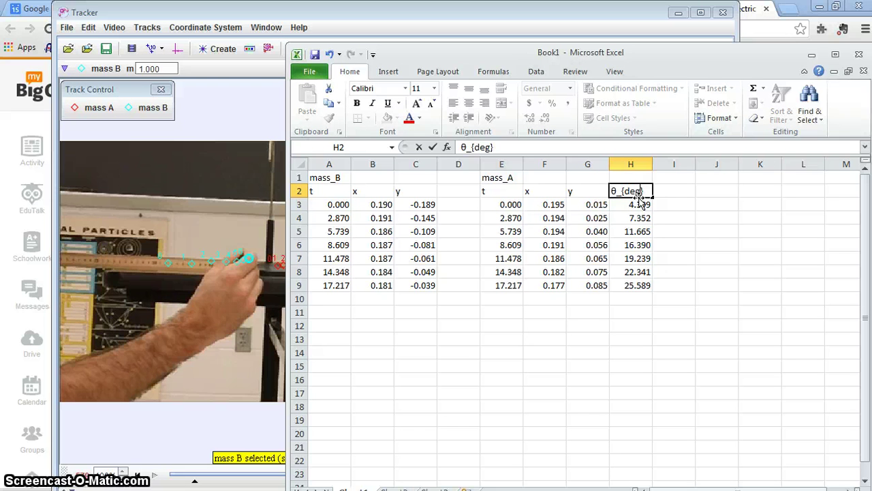
{"action": "left_click", "coordinate": [669, 211]}
Fill the θ_{deg} header from H2 into I2 and change the copy to θ_{rad}
{"action": "left_click", "coordinate": [644, 194]}
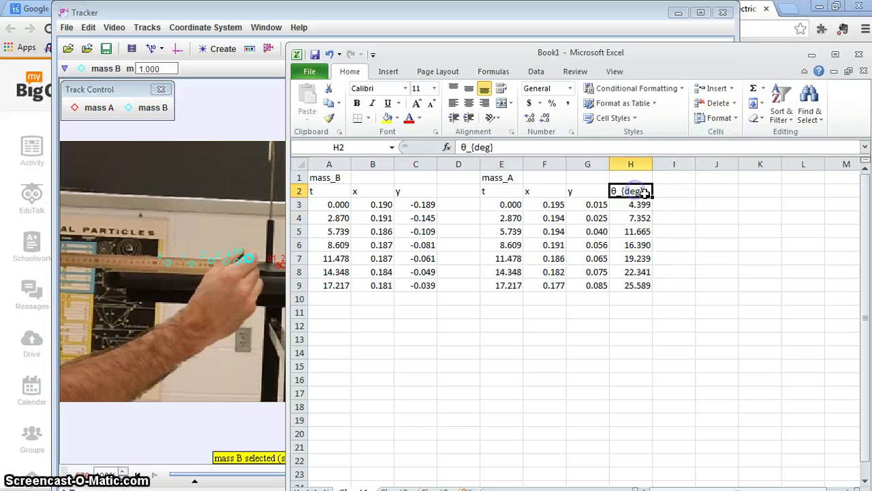
{"action": "left_click_drag", "start_coordinate": [653, 196], "coordinate": [682, 203]}
{"action": "double_click", "coordinate": [681, 191]}
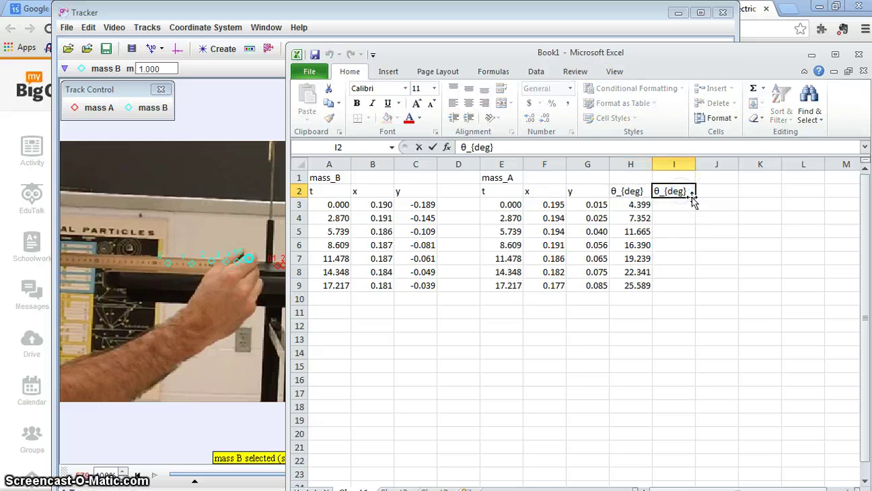
{"action": "key", "text": "BackSpace"}
{"action": "key", "text": "BackSpace"}
{"action": "key", "text": "BackSpace"}
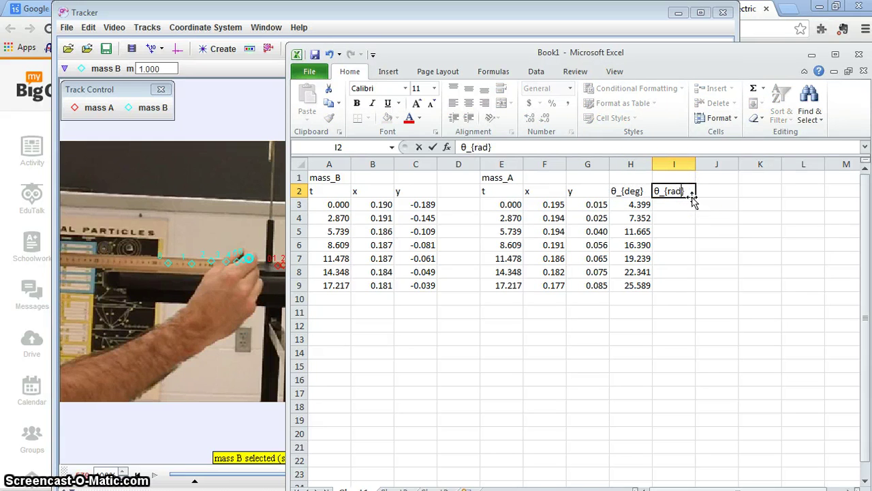
{"action": "key", "text": "Return"}
Fill the θ_{rad} header from I2 into J2 and change the copy to tan θ_{rad}
{"action": "key", "text": "Up"}
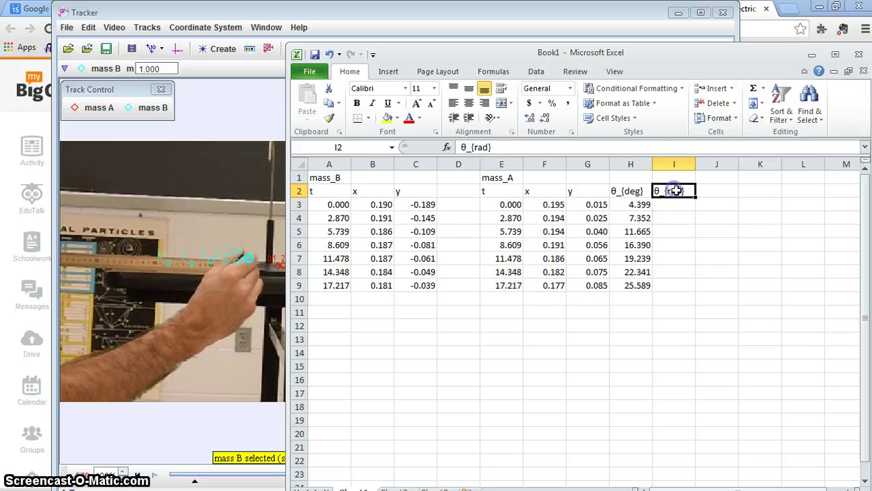
{"action": "mouse_move", "coordinate": [695, 199]}
{"action": "left_mouse_down"}
{"action": "mouse_move", "coordinate": [722, 193]}
{"action": "mouse_move", "coordinate": [700, 191]}
{"action": "left_mouse_up"}
{"action": "double_click", "coordinate": [701, 191]}
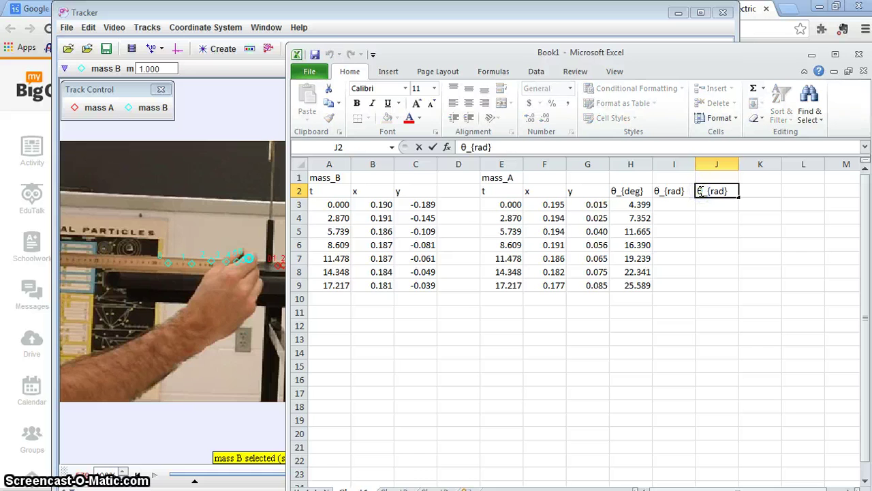
{"action": "type", "text": "tan"}
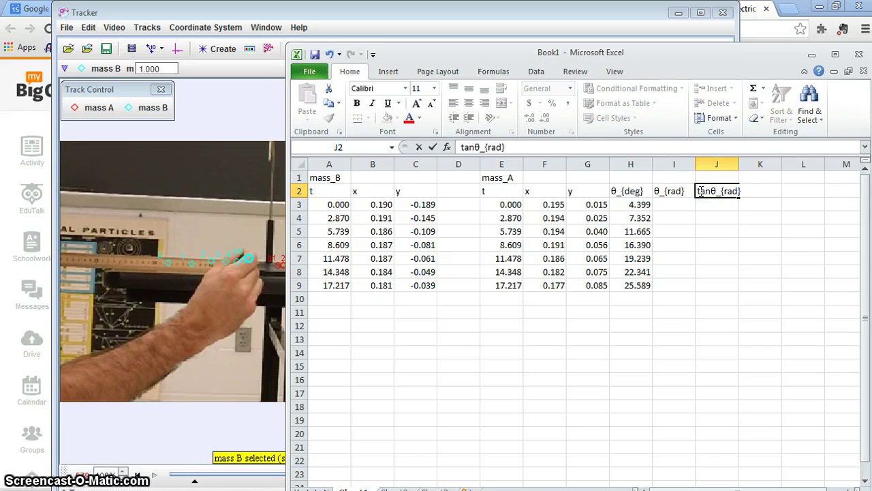
{"action": "type", "text": "^"}
{"action": "key", "text": "BackSpace"}
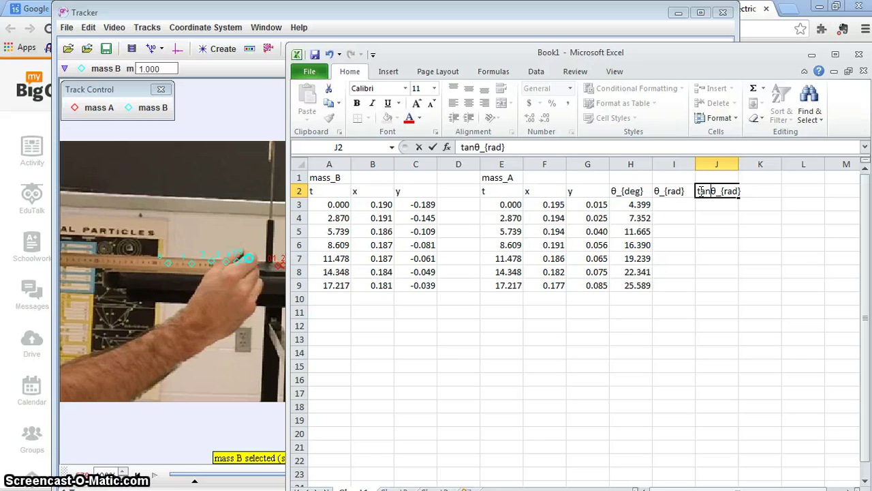
{"action": "key", "text": "Return"}
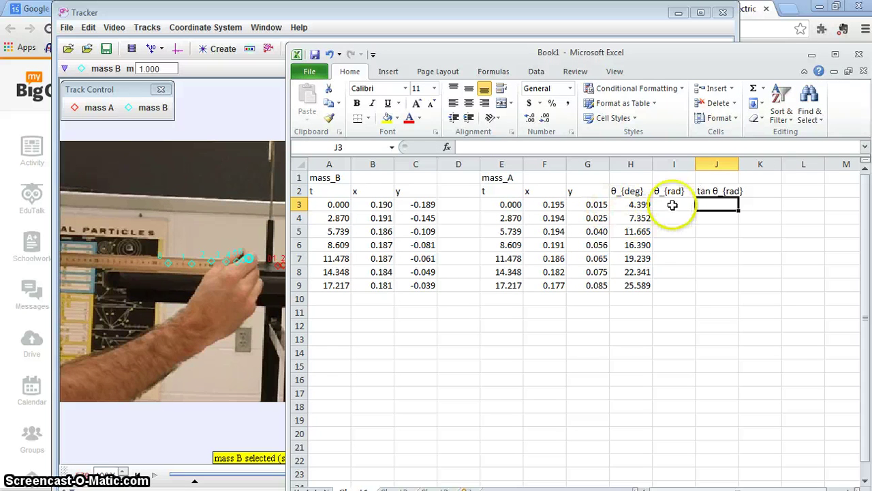
Convert the first mass_A angle to radians in I3 with the formula =PI()*H3/180
{"action": "left_click", "coordinate": [673, 205]}
{"action": "double_click", "coordinate": [673, 205]}
{"action": "type", "text": "="}
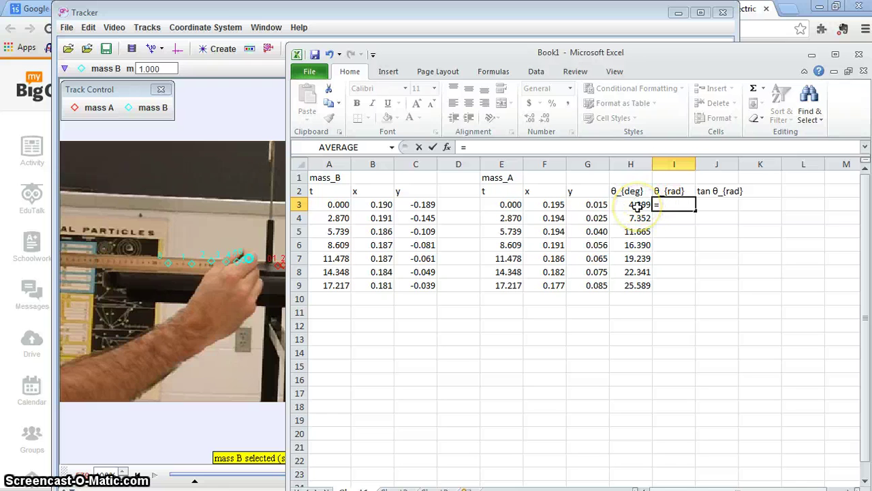
{"action": "type", "text": "pi"}
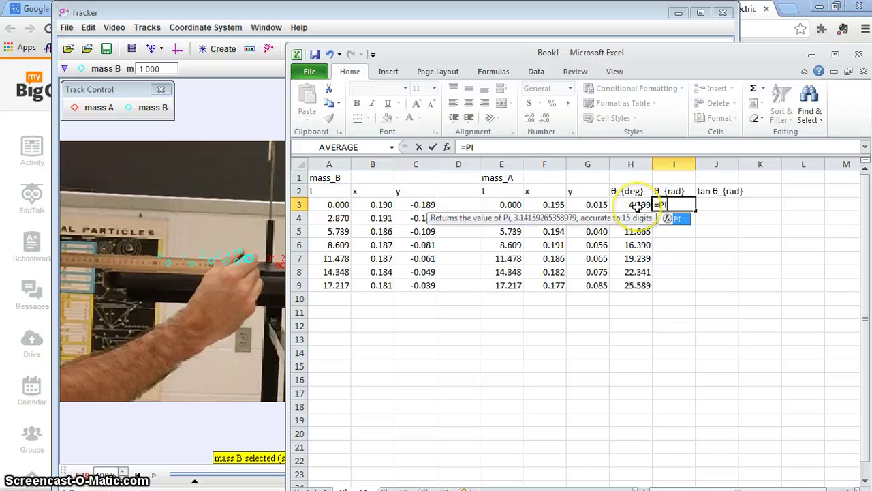
{"action": "key", "text": "Tab"}
{"action": "type", "text": ")*"}
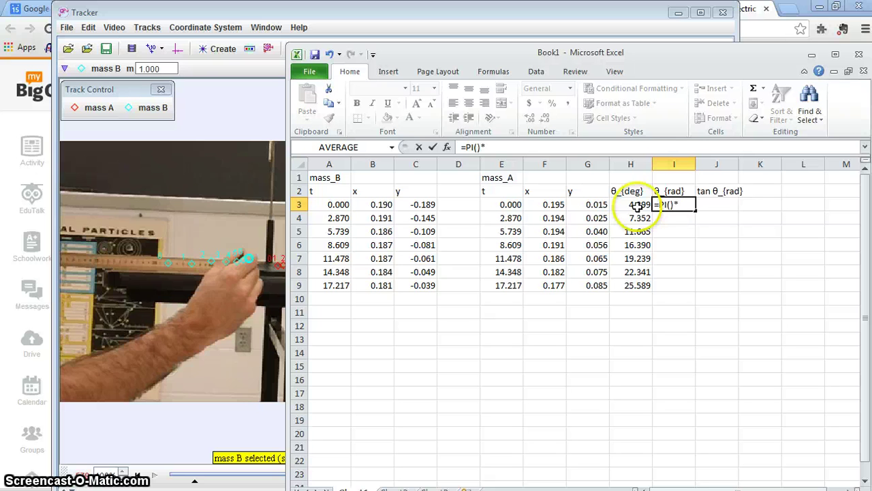
{"action": "left_click", "coordinate": [637, 206]}
{"action": "type", "text": "/"}
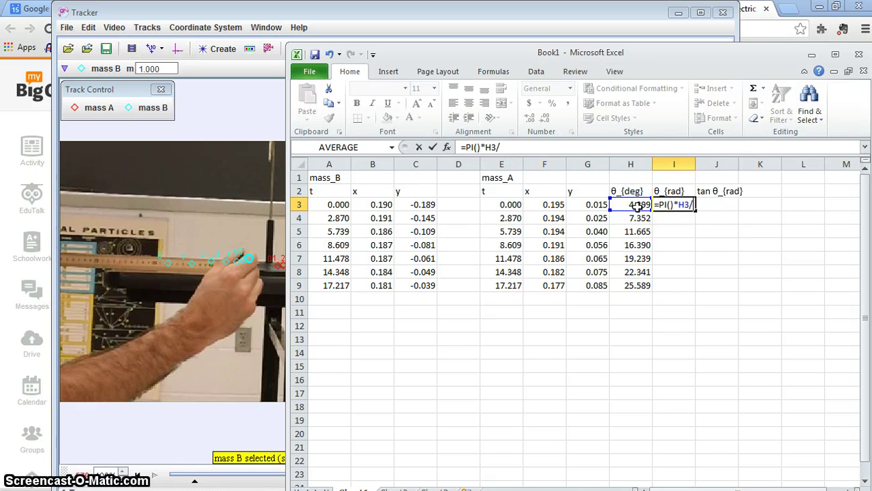
{"action": "type", "text": "1"}
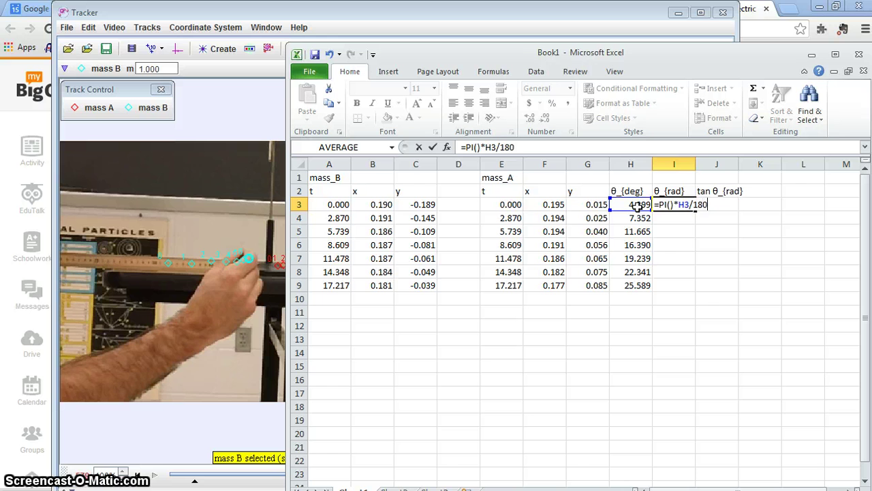
{"action": "type", "text": "80"}
{"action": "key", "text": "Return"}
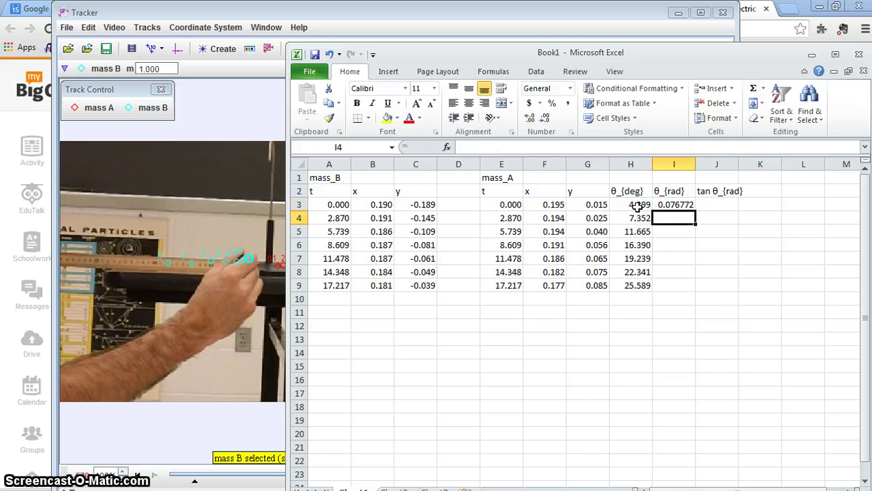
Calculate the tangent in J3 with =tan(I3) and fill the I3:J3 formulas down to row 9
{"action": "left_click", "coordinate": [708, 203]}
{"action": "type", "text": "=tan"}
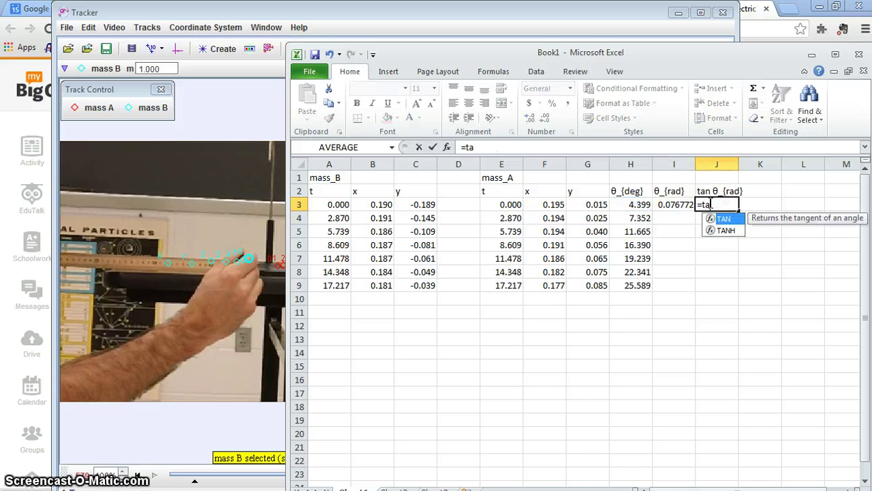
{"action": "type", "text": "("}
{"action": "left_click", "coordinate": [670, 201]}
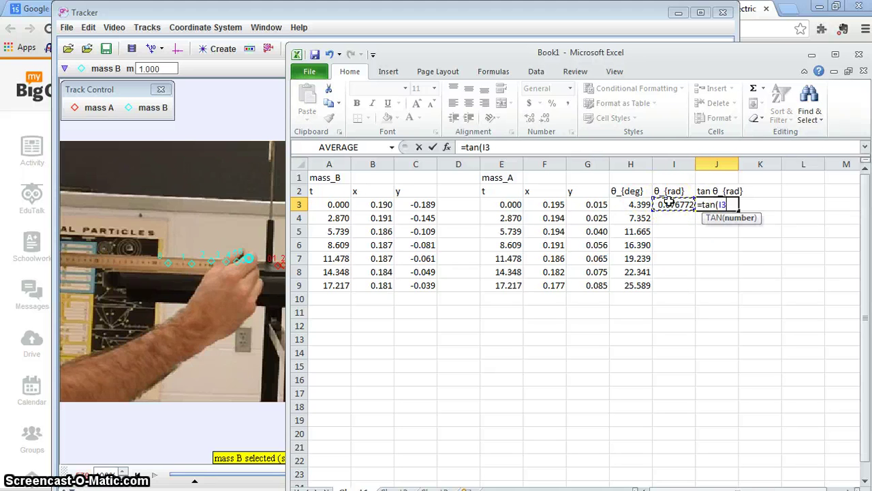
{"action": "key", "text": "Return"}
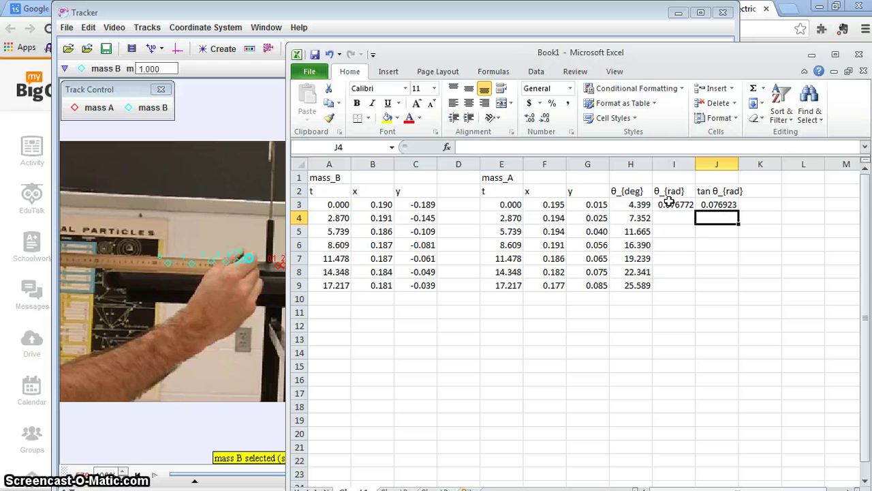
{"action": "left_click_drag", "start_coordinate": [670, 205], "coordinate": [736, 292]}
{"action": "left_click", "coordinate": [758, 192]}
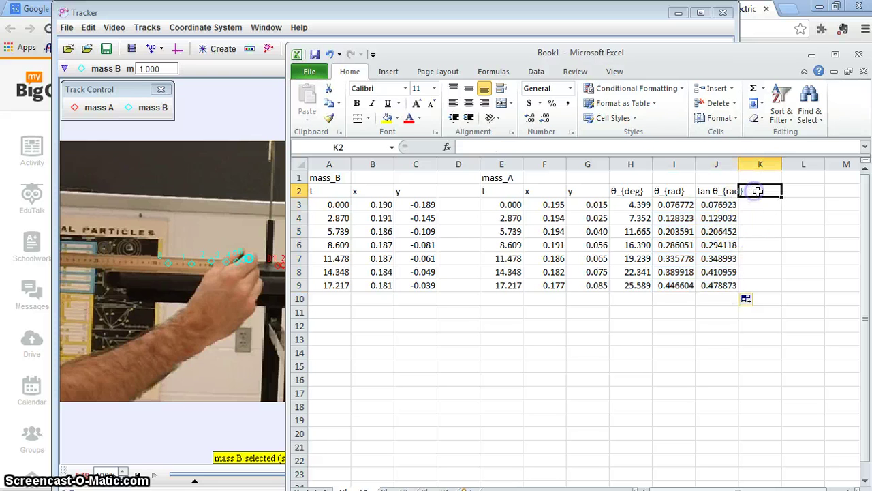
{"action": "type", "text": "r"}
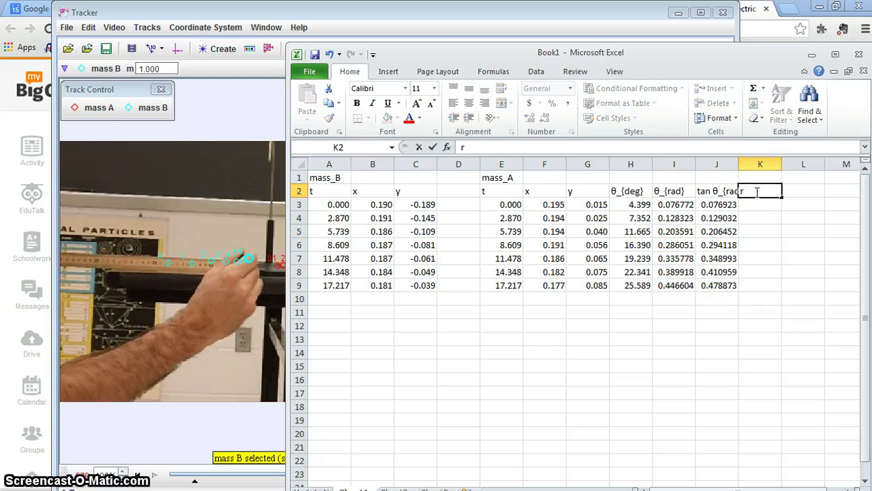
{"action": "left_click", "coordinate": [712, 190]}
{"action": "left_click", "coordinate": [754, 190]}
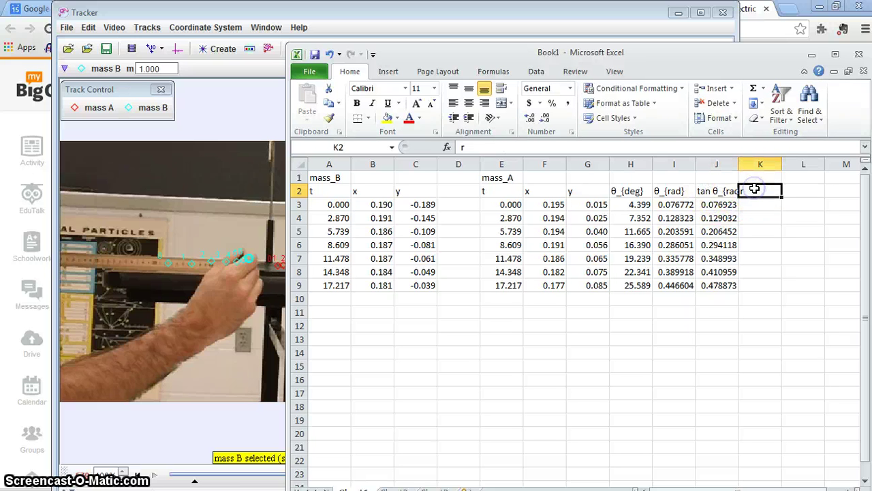
{"action": "type", "text": "W*"}
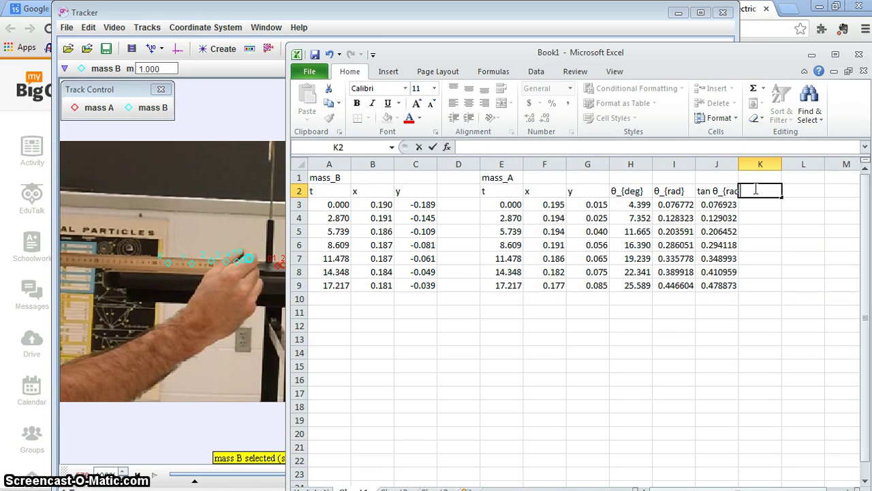
Fill the J2 header into K2, change the copy to W*tan θ_{rad}, and widen column K to fit it
{"action": "left_click", "coordinate": [735, 191]}
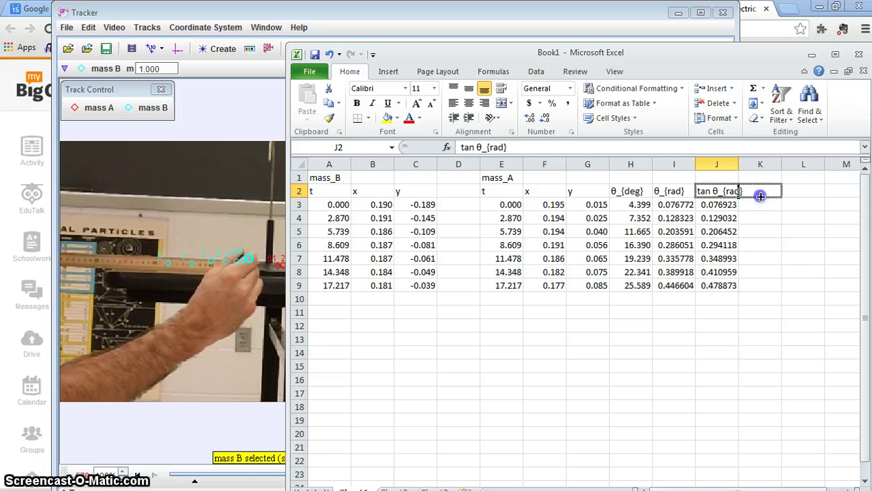
{"action": "left_click_drag", "start_coordinate": [760, 196], "coordinate": [755, 189]}
{"action": "double_click", "coordinate": [743, 192]}
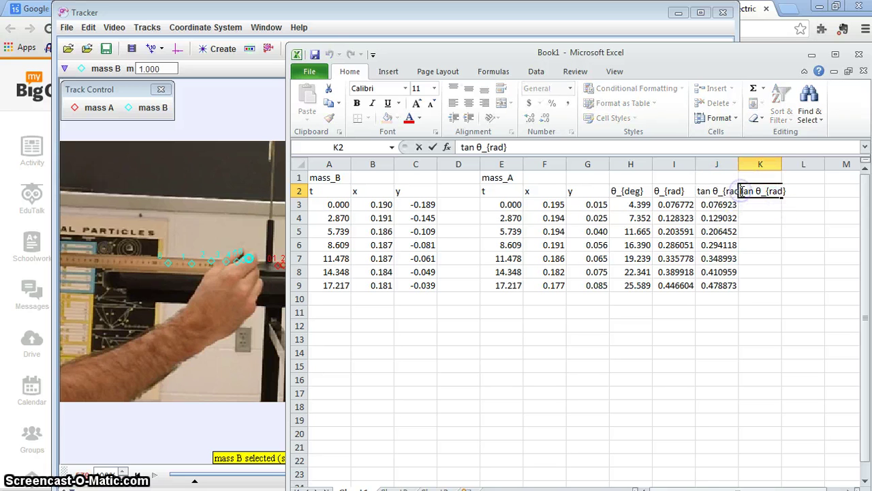
{"action": "type", "text": "W*"}
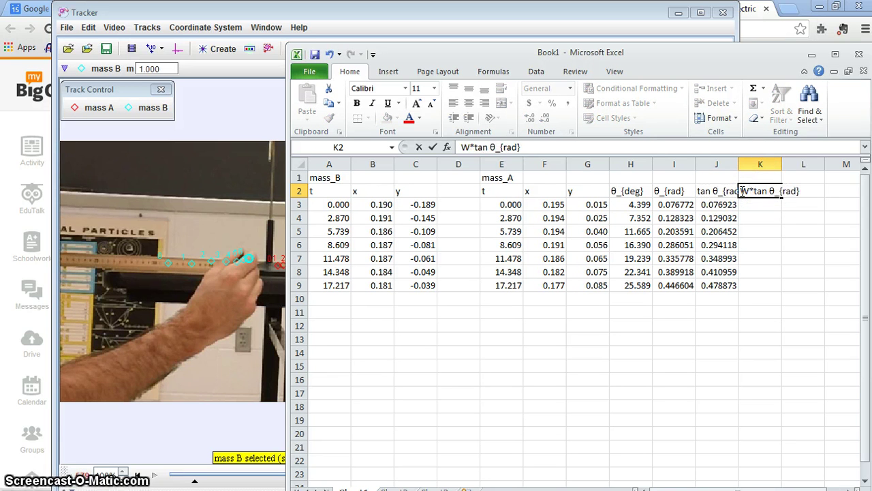
{"action": "key", "text": "Return"}
{"action": "left_click", "coordinate": [764, 165]}
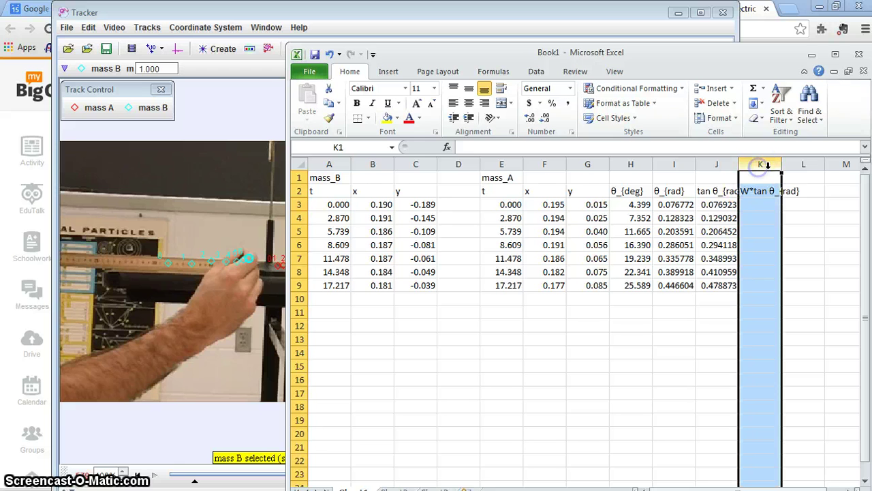
{"action": "left_click_drag", "start_coordinate": [782, 167], "coordinate": [805, 168]}
Add the header r (m) for the separation distance in L2
{"action": "left_click", "coordinate": [815, 190]}
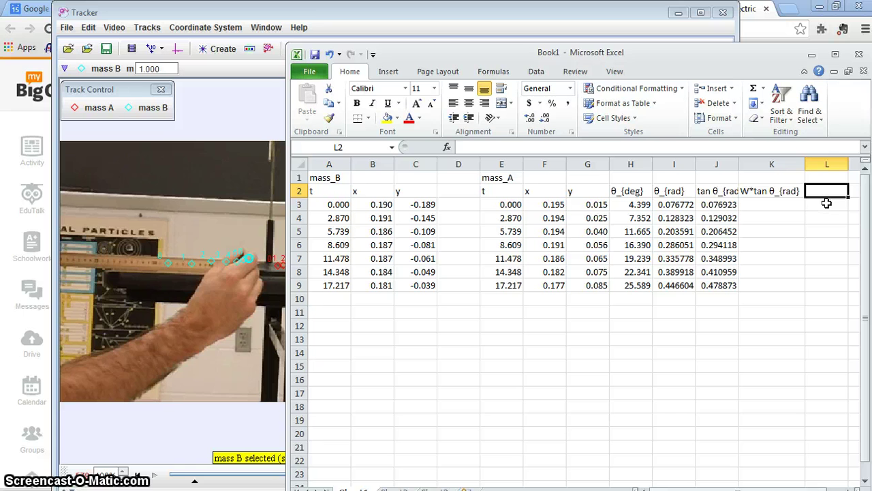
{"action": "type", "text": "r"}
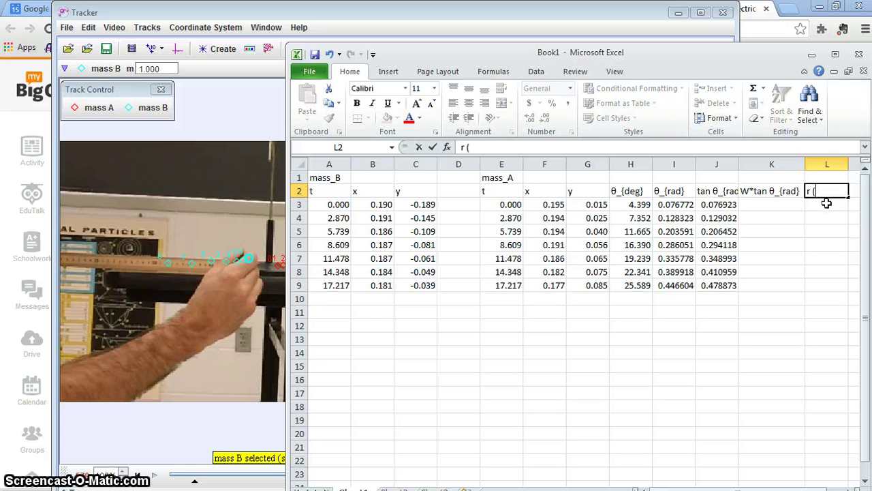
{"action": "type", "text": " (m)"}
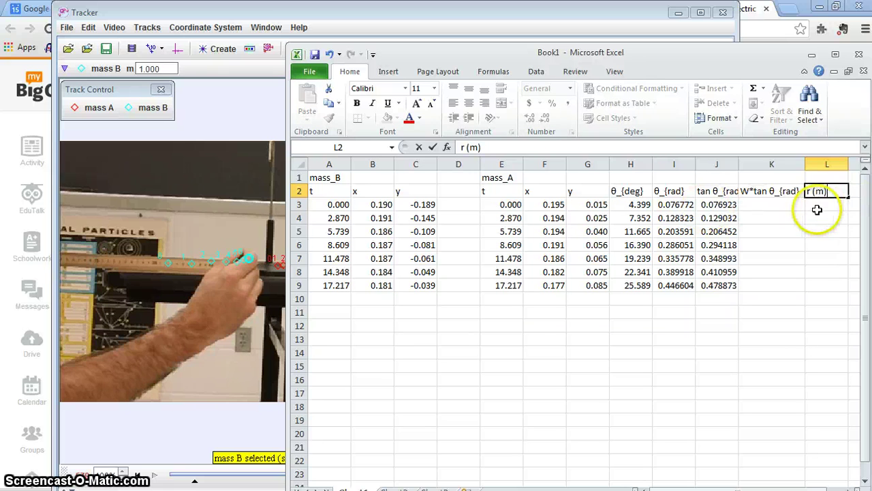
Calculate the first separation distance in L3 with the formula =((B3-F3)^2+(C3-G3)^2)^(1/2)
{"action": "left_click", "coordinate": [818, 205]}
{"action": "type", "text": "="}
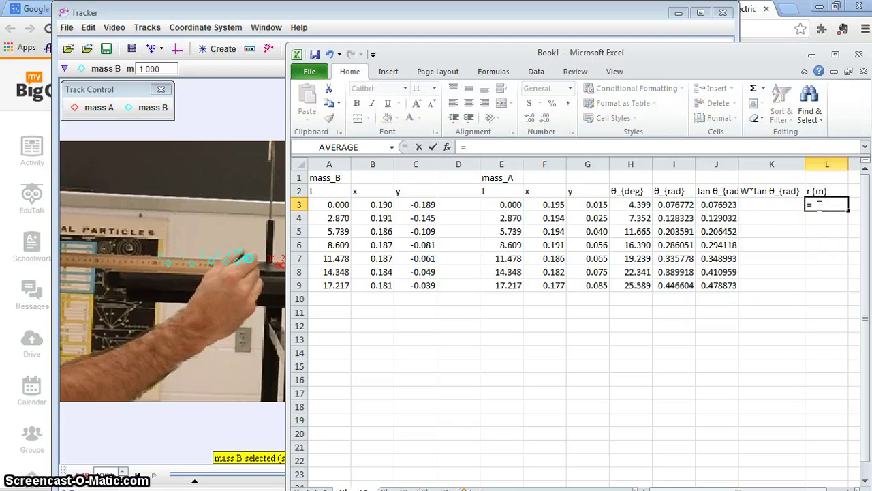
{"action": "type", "text": "((B3"}
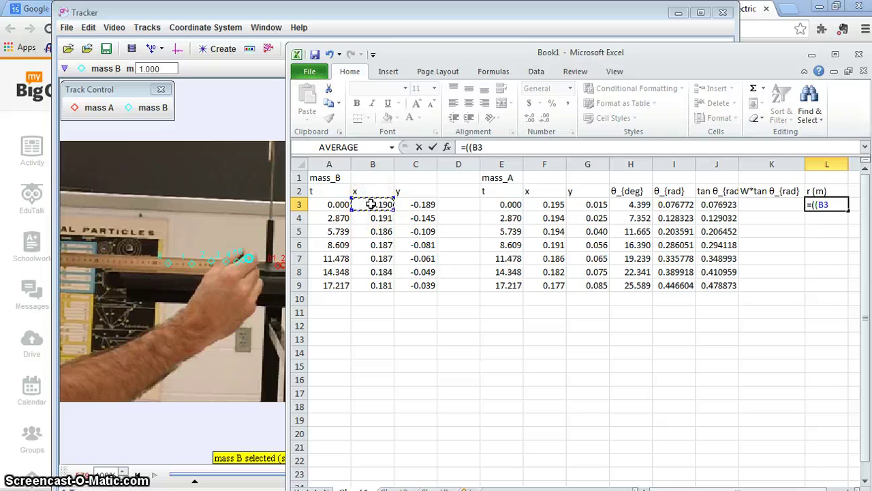
{"action": "type", "text": "-"}
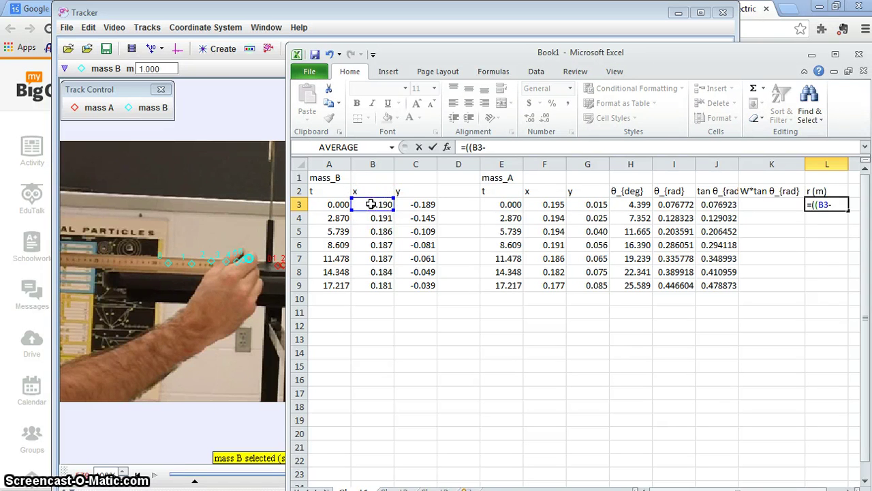
{"action": "left_click", "coordinate": [551, 206]}
{"action": "type", "text": ")^"}
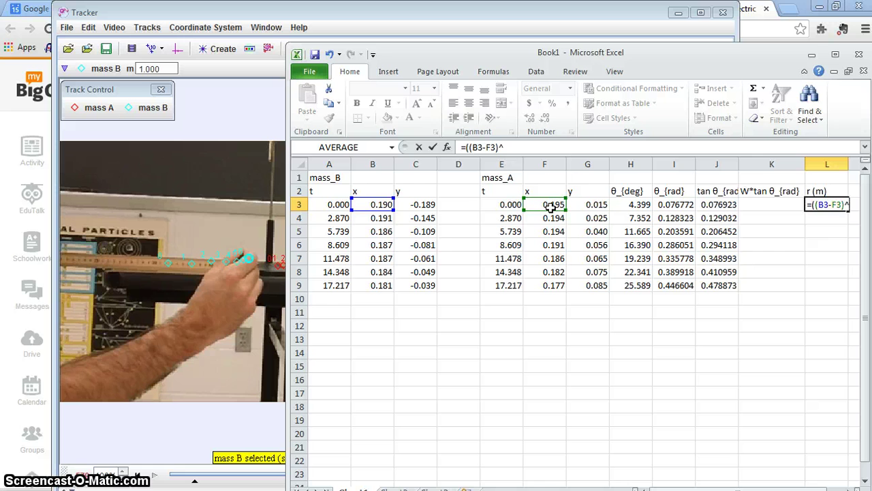
{"action": "type", "text": "2+("}
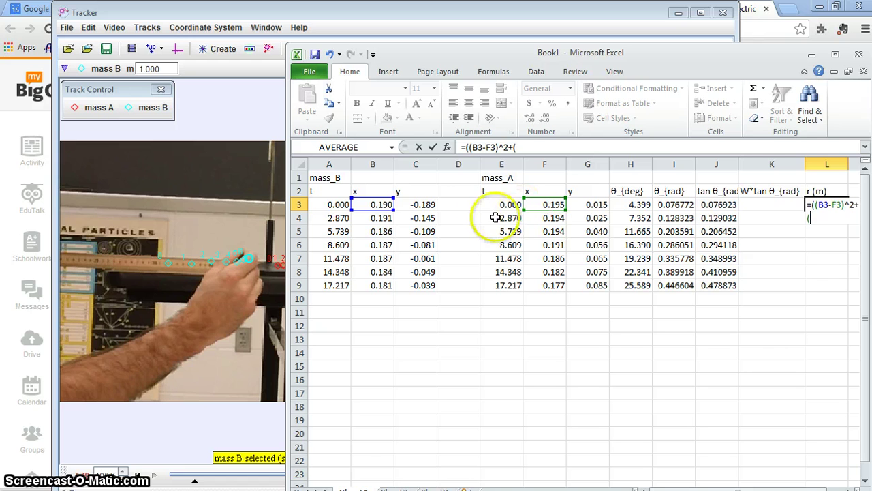
{"action": "left_click", "coordinate": [422, 205]}
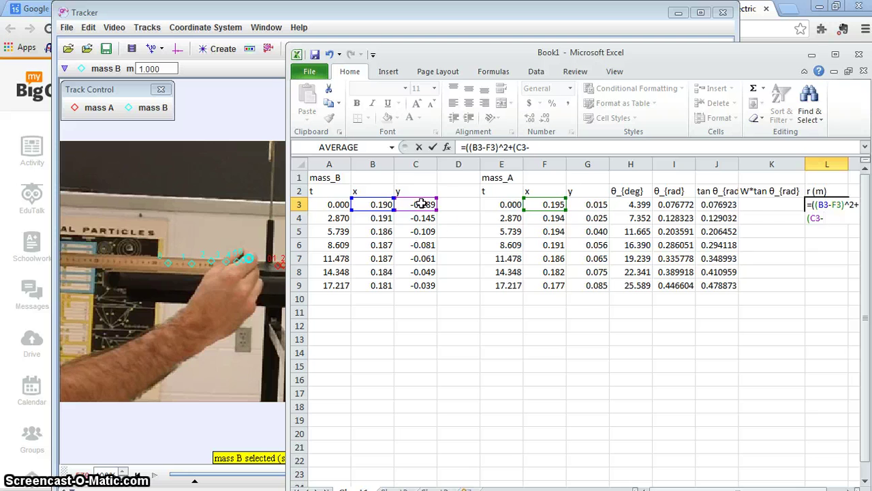
{"action": "left_click", "coordinate": [590, 204]}
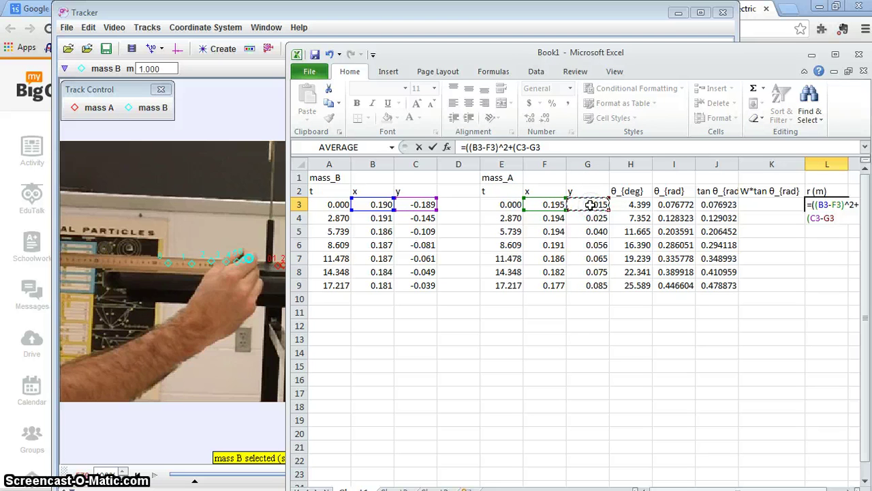
{"action": "type", "text": ")^2)^(1/2"}
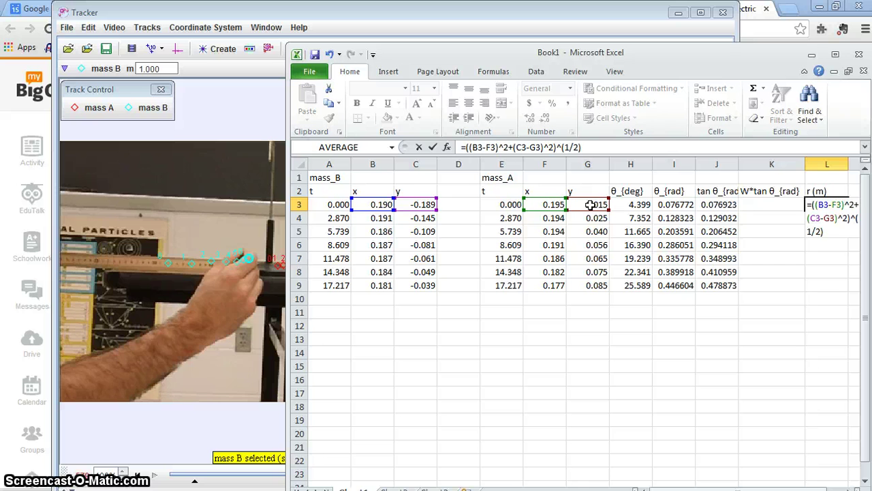
{"action": "key", "text": "Return"}
Fill the separation distance formula from L3 down to row 9
{"action": "left_click", "coordinate": [822, 204]}
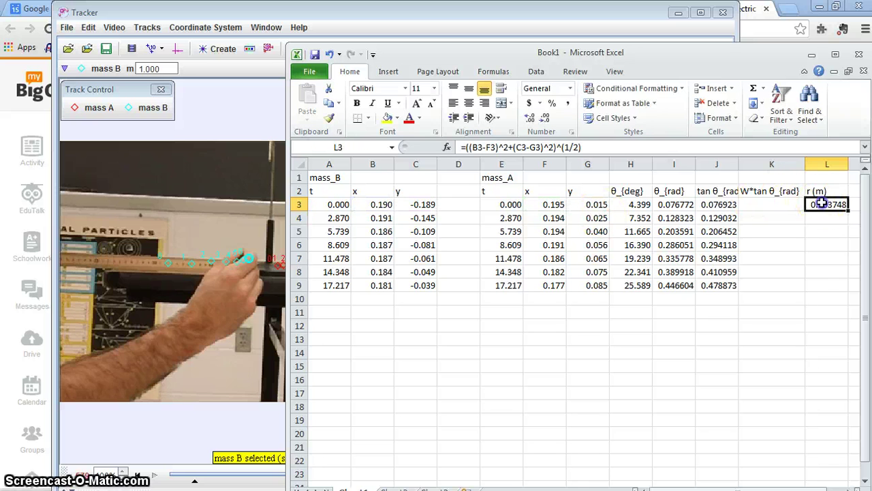
{"action": "left_click_drag", "start_coordinate": [849, 209], "coordinate": [836, 289]}
{"action": "left_click", "coordinate": [755, 320]}
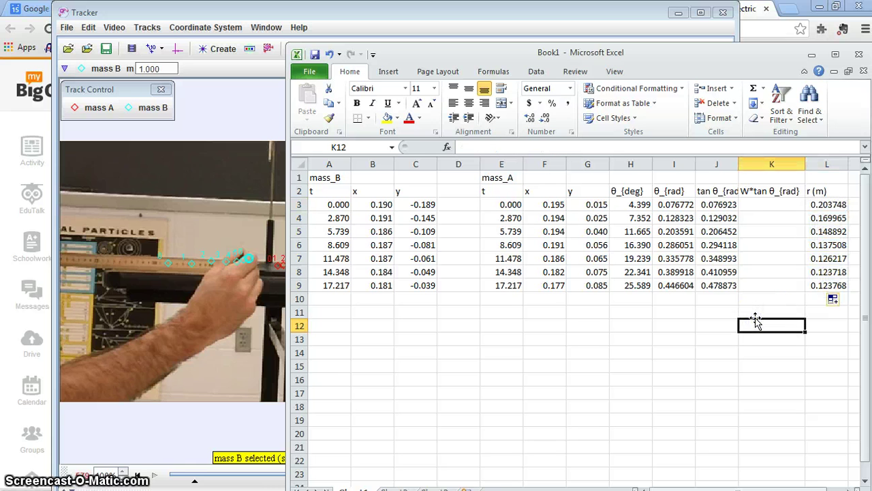
Add the header Fe (N) in K1 above W*tan θ_{rad} and R (m) in L1
{"action": "left_click", "coordinate": [764, 177]}
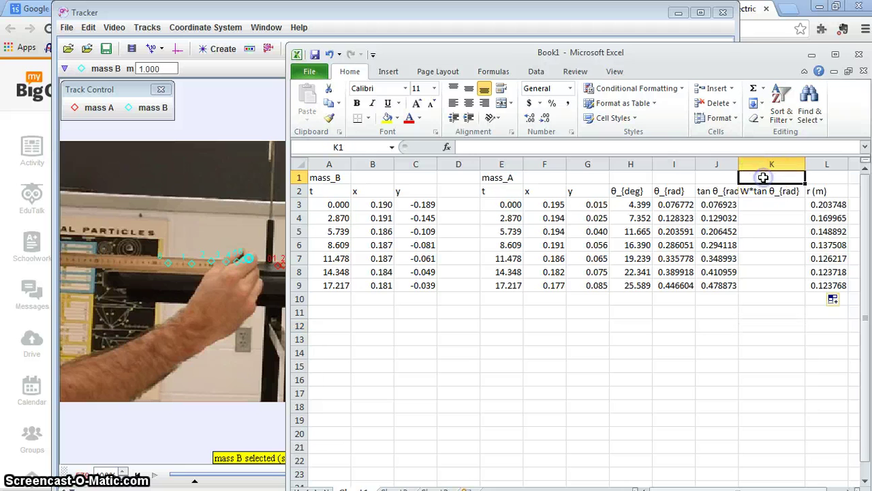
{"action": "type", "text": "Fe (N"}
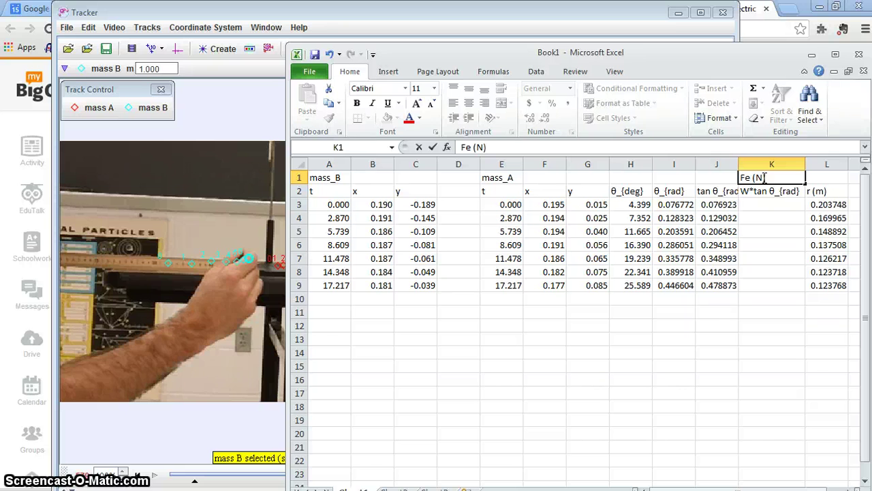
{"action": "left_click", "coordinate": [821, 174]}
{"action": "type", "text": "R (m)"}
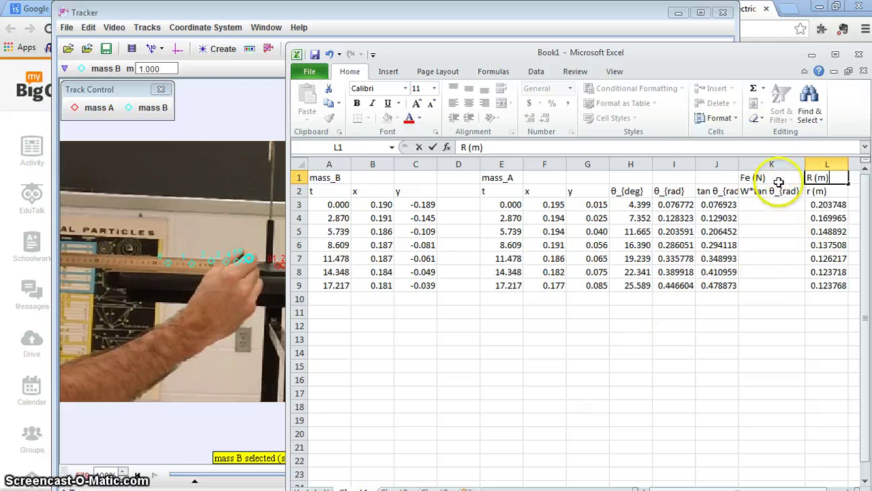
Insert a blank row above row 1 and mark the plot axes with Y in K1 and x in L1
{"action": "left_click", "coordinate": [299, 177]}
{"action": "right_click", "coordinate": [301, 178]}
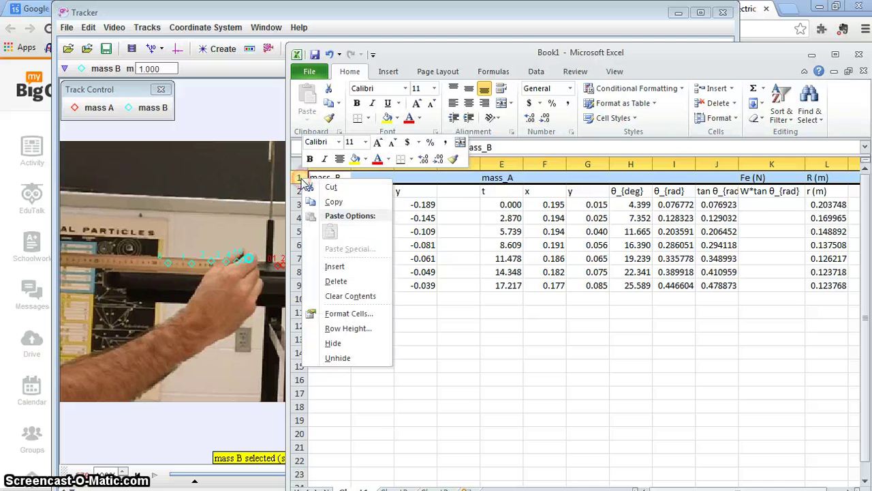
{"action": "left_click", "coordinate": [335, 265]}
{"action": "left_click", "coordinate": [767, 175]}
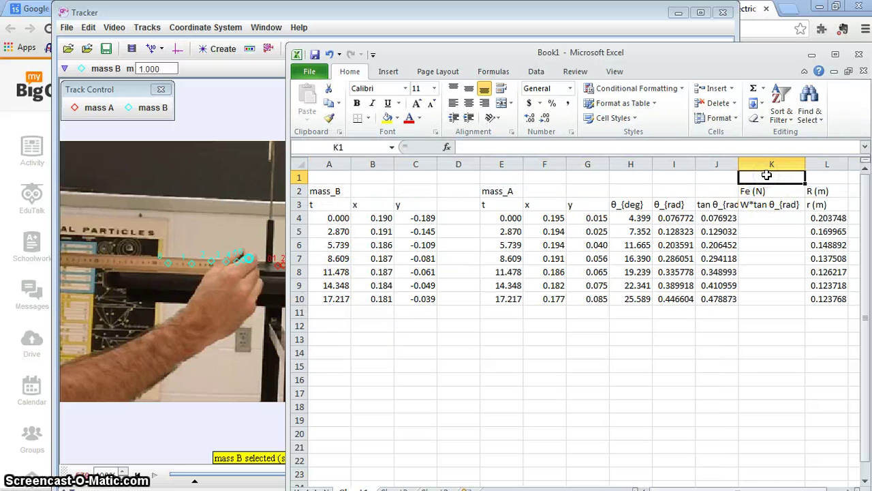
{"action": "type", "text": "Y"}
{"action": "key", "text": "Tab"}
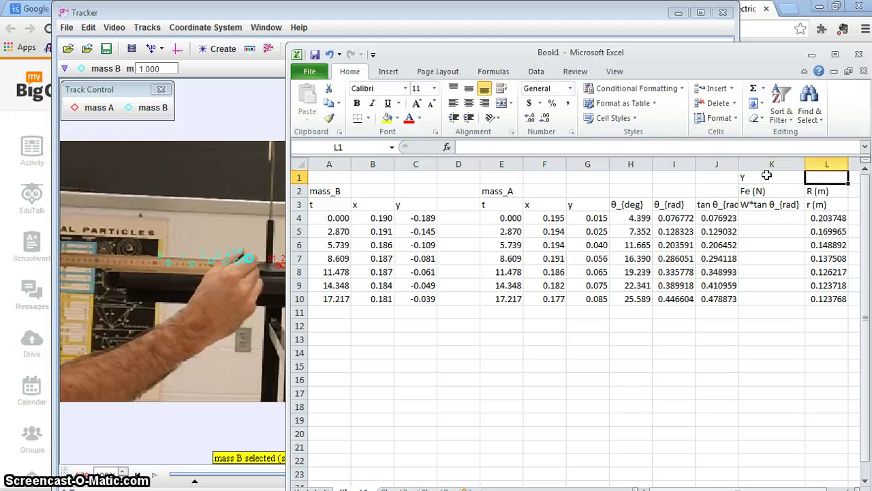
{"action": "type", "text": "x"}
{"action": "key", "text": "Return"}
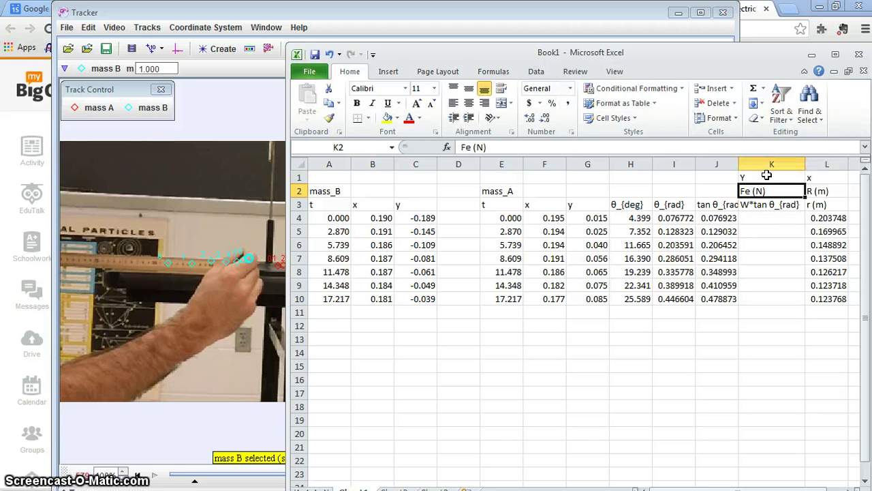
Insert an empty markers-only scatter chart, starting from a blank cell below the data
{"action": "left_click", "coordinate": [608, 365]}
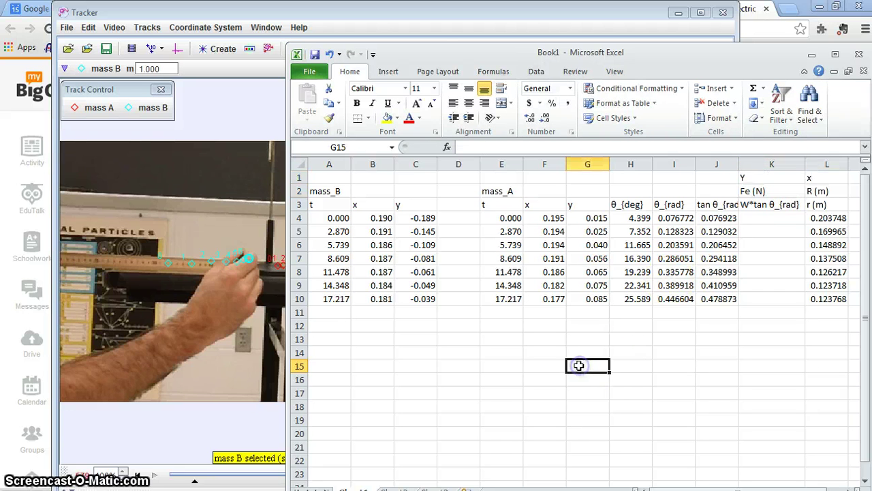
{"action": "left_click", "coordinate": [389, 72]}
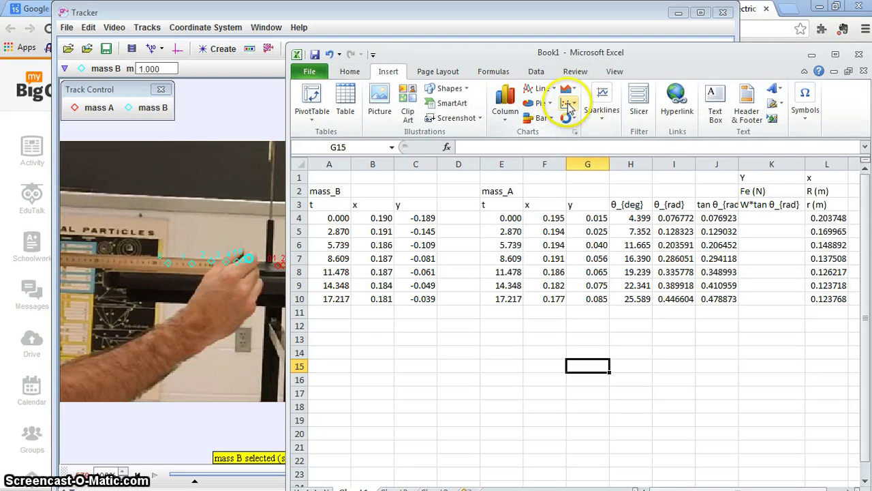
{"action": "left_click", "coordinate": [569, 105]}
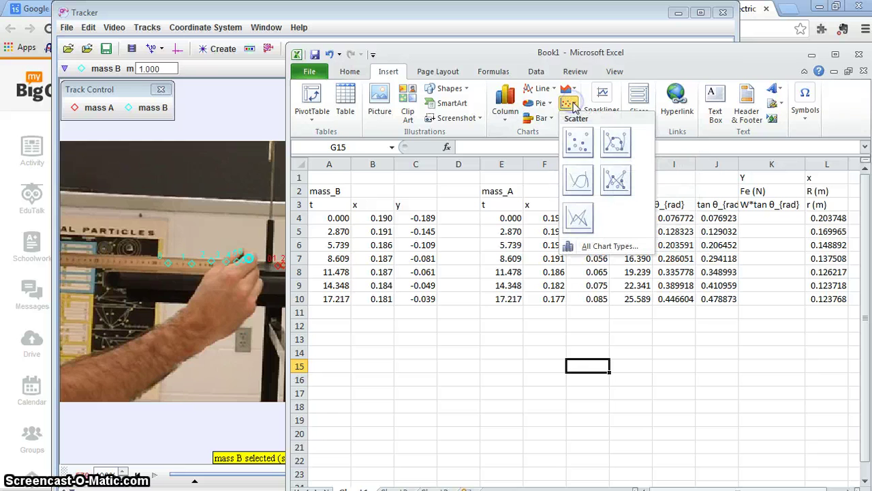
{"action": "left_click", "coordinate": [585, 139]}
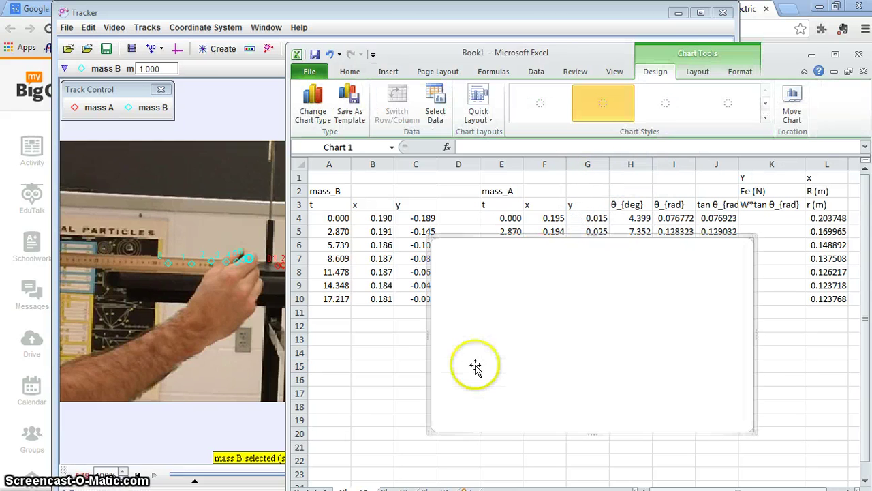
Open the empty scatter chart's data source settings and add a new series
{"action": "left_click", "coordinate": [519, 312]}
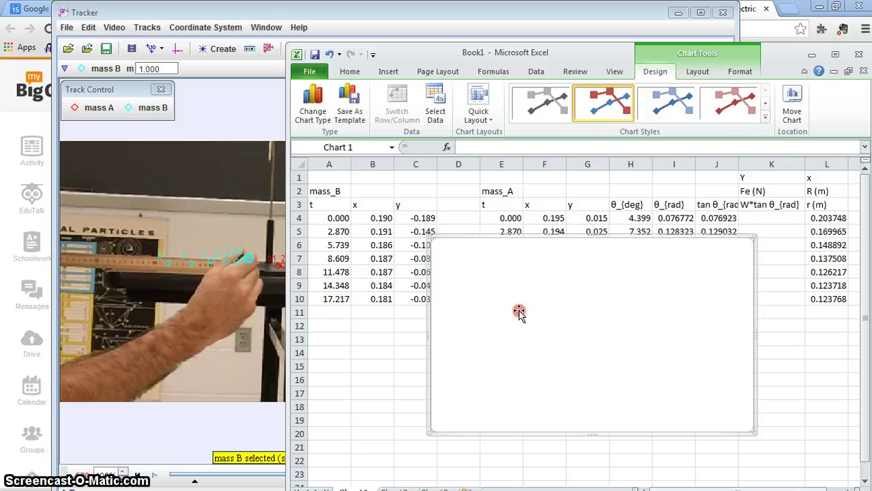
{"action": "right_click", "coordinate": [519, 310]}
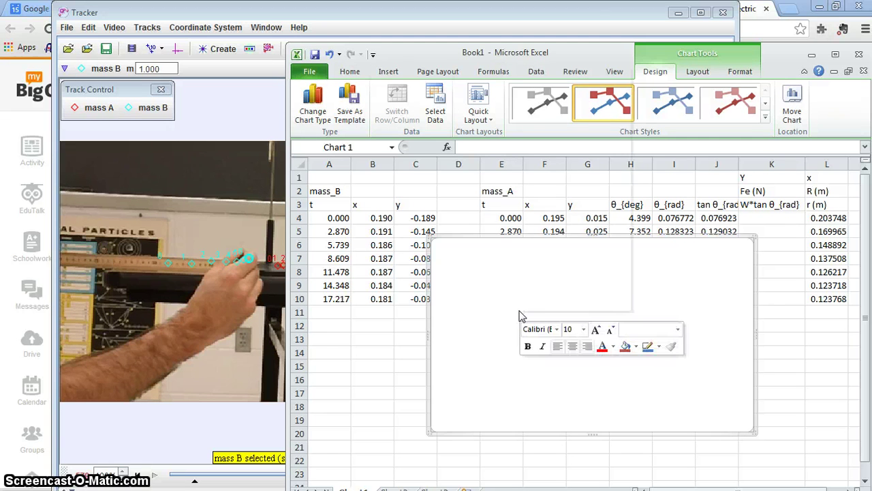
{"action": "left_click", "coordinate": [559, 193]}
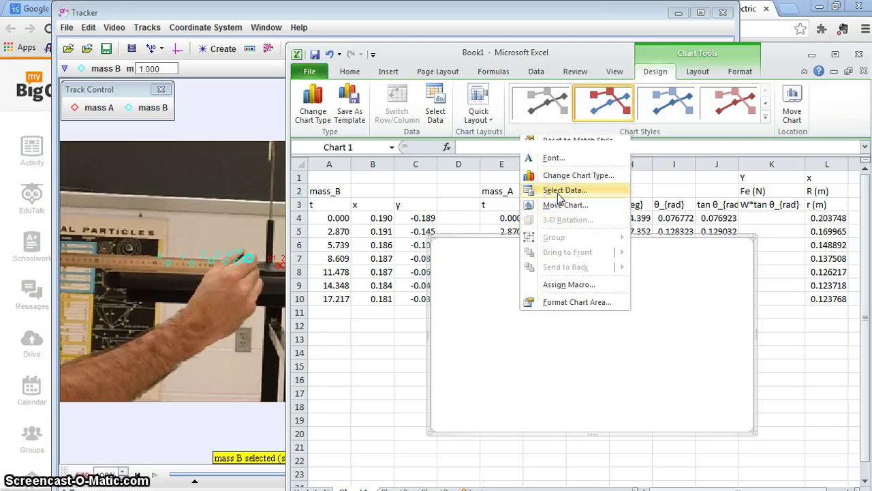
{"action": "left_click", "coordinate": [359, 335]}
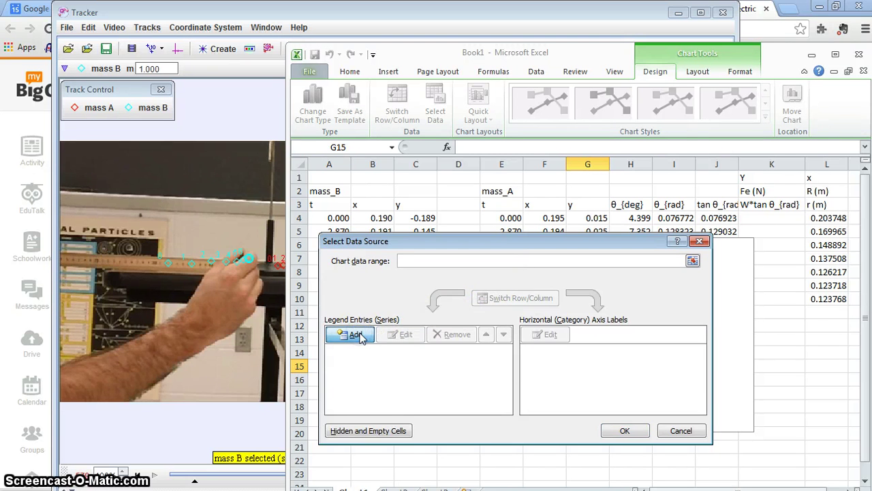
Set the new series' X values to the separation distances in L4:L10 and open the Y values range for selection
{"action": "left_click", "coordinate": [511, 342]}
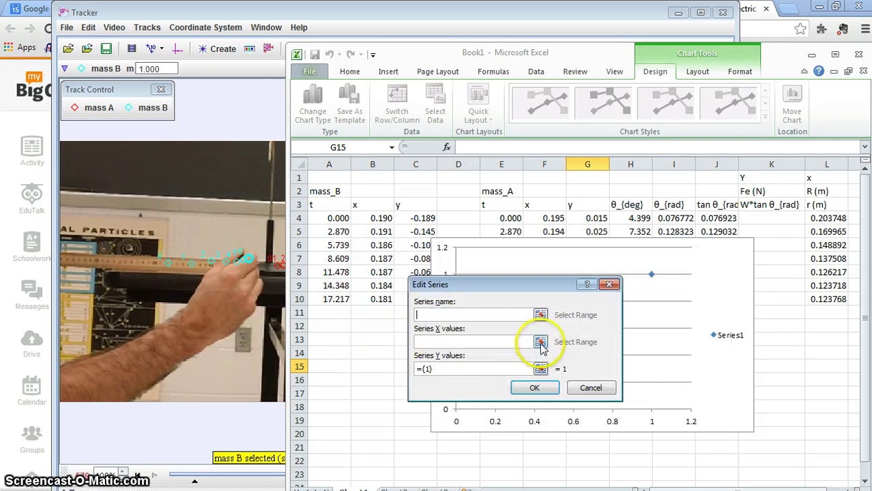
{"action": "left_click", "coordinate": [540, 341]}
{"action": "left_click_drag", "start_coordinate": [827, 218], "coordinate": [823, 304]}
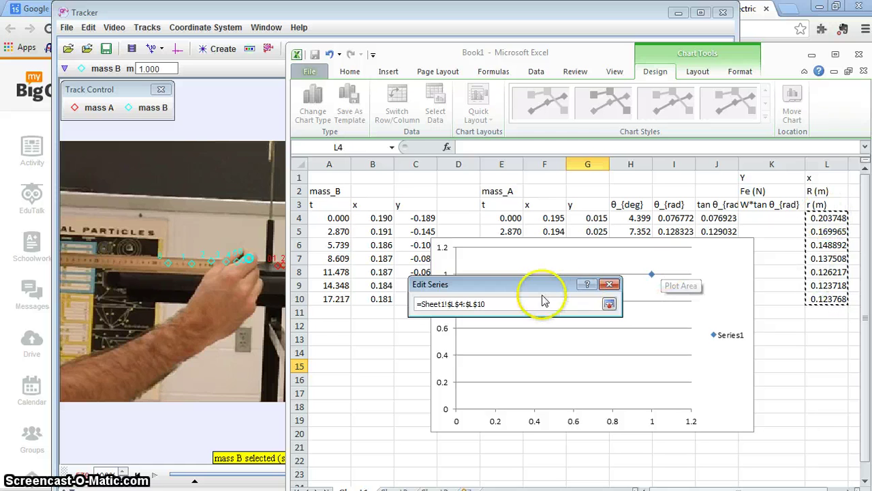
{"action": "left_click", "coordinate": [609, 304]}
{"action": "left_click", "coordinate": [609, 304]}
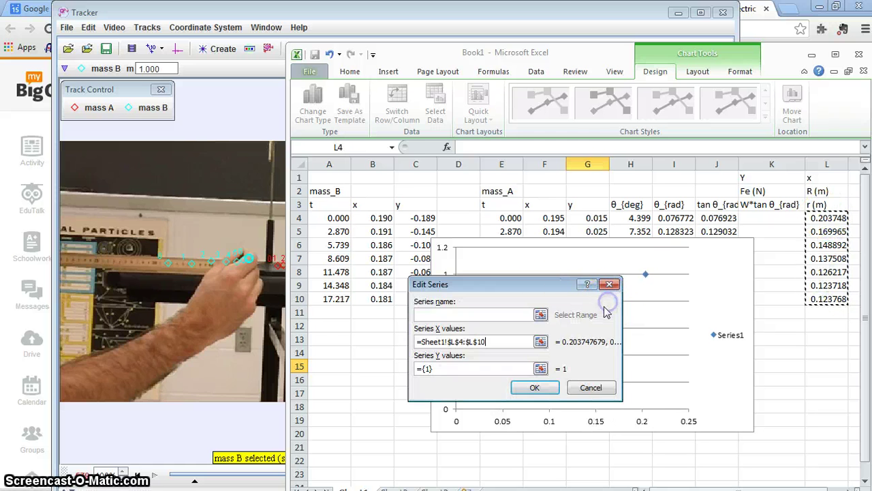
{"action": "left_click", "coordinate": [540, 368]}
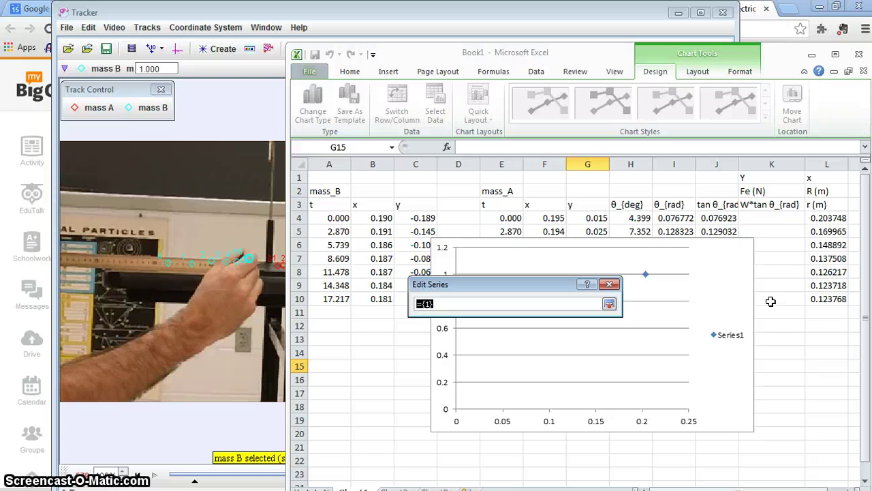
{"action": "left_click", "coordinate": [584, 390]}
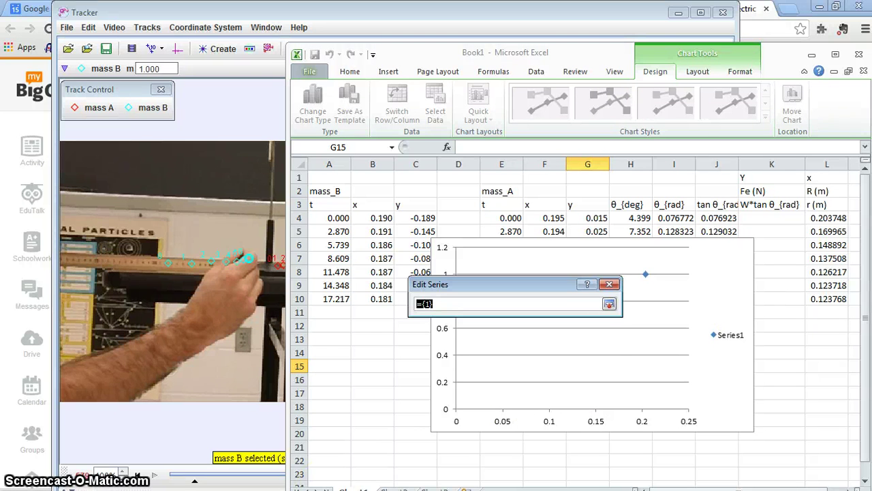